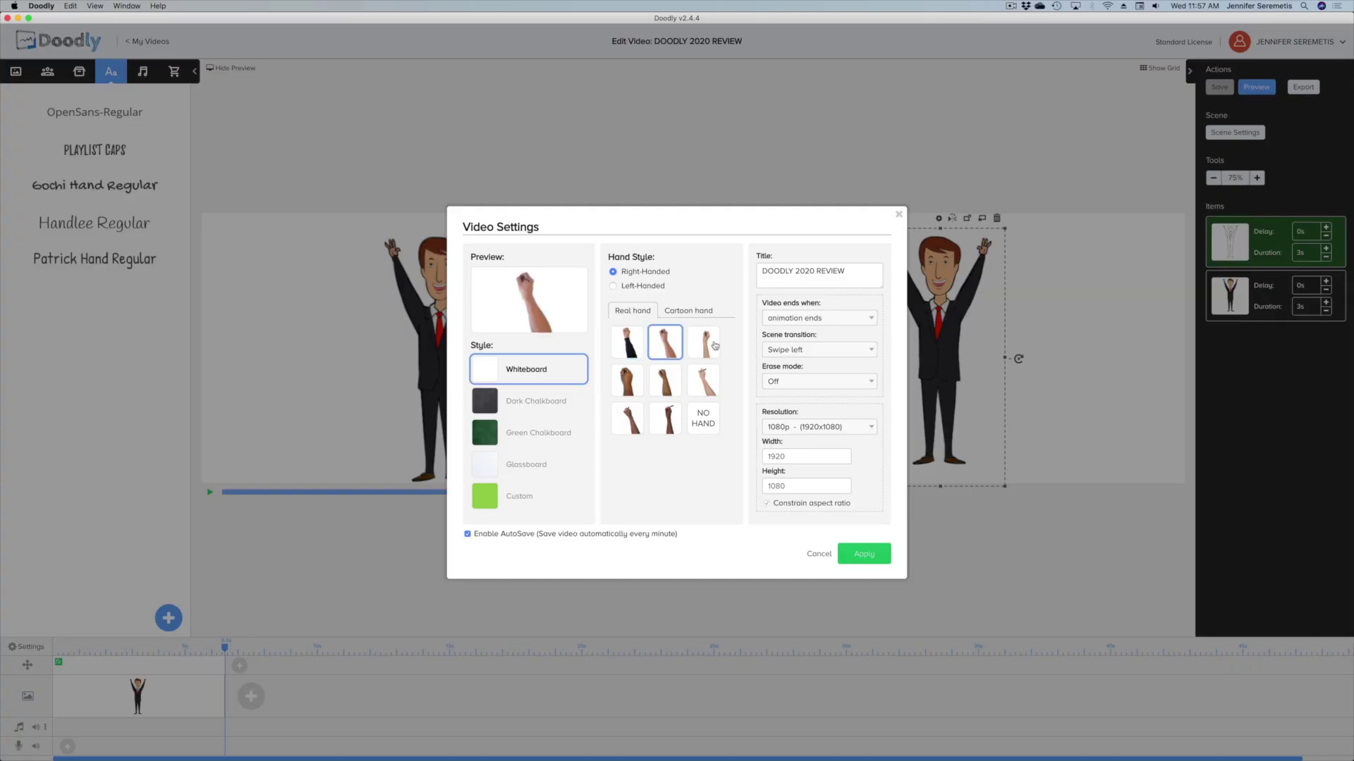
Choose a lighter-skinned real drawing hand for the video in Video Settings
click(702, 375)
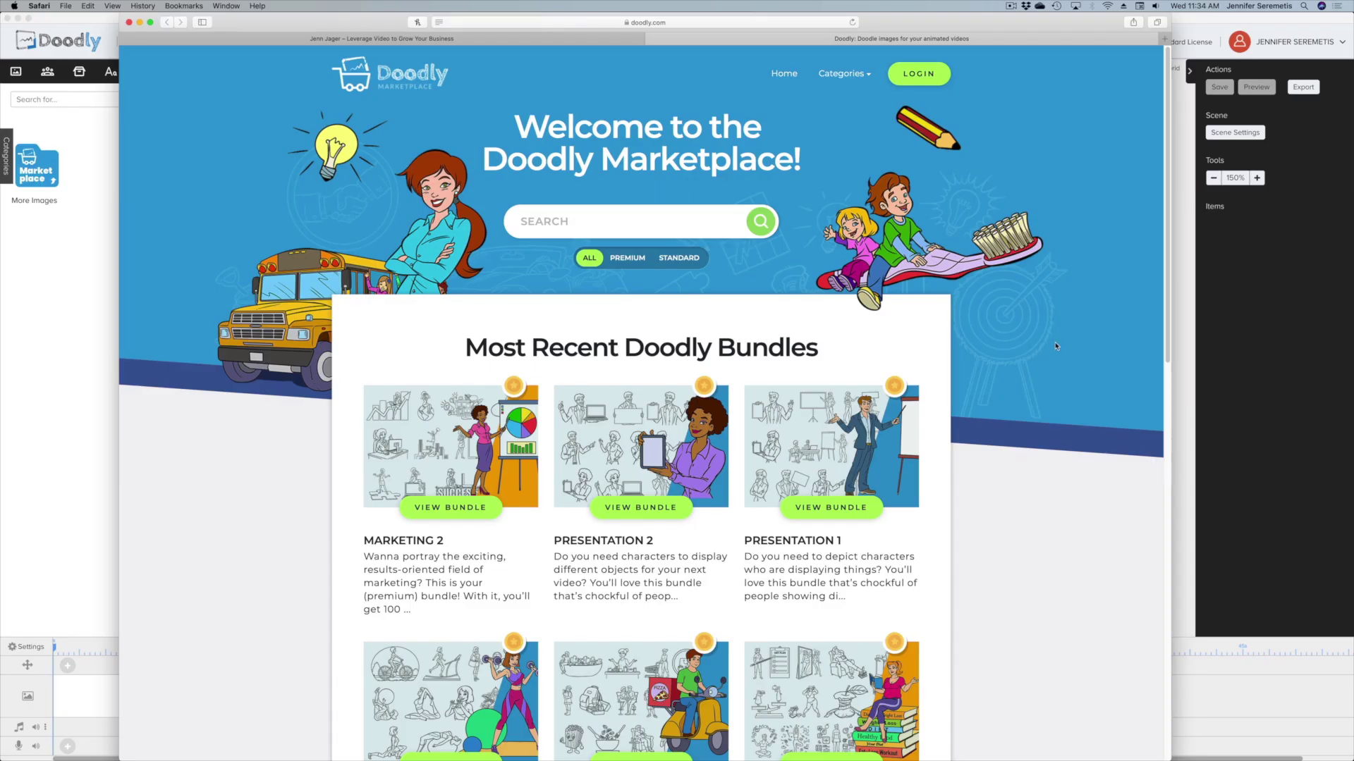
scroll(1055, 346, down, 2)
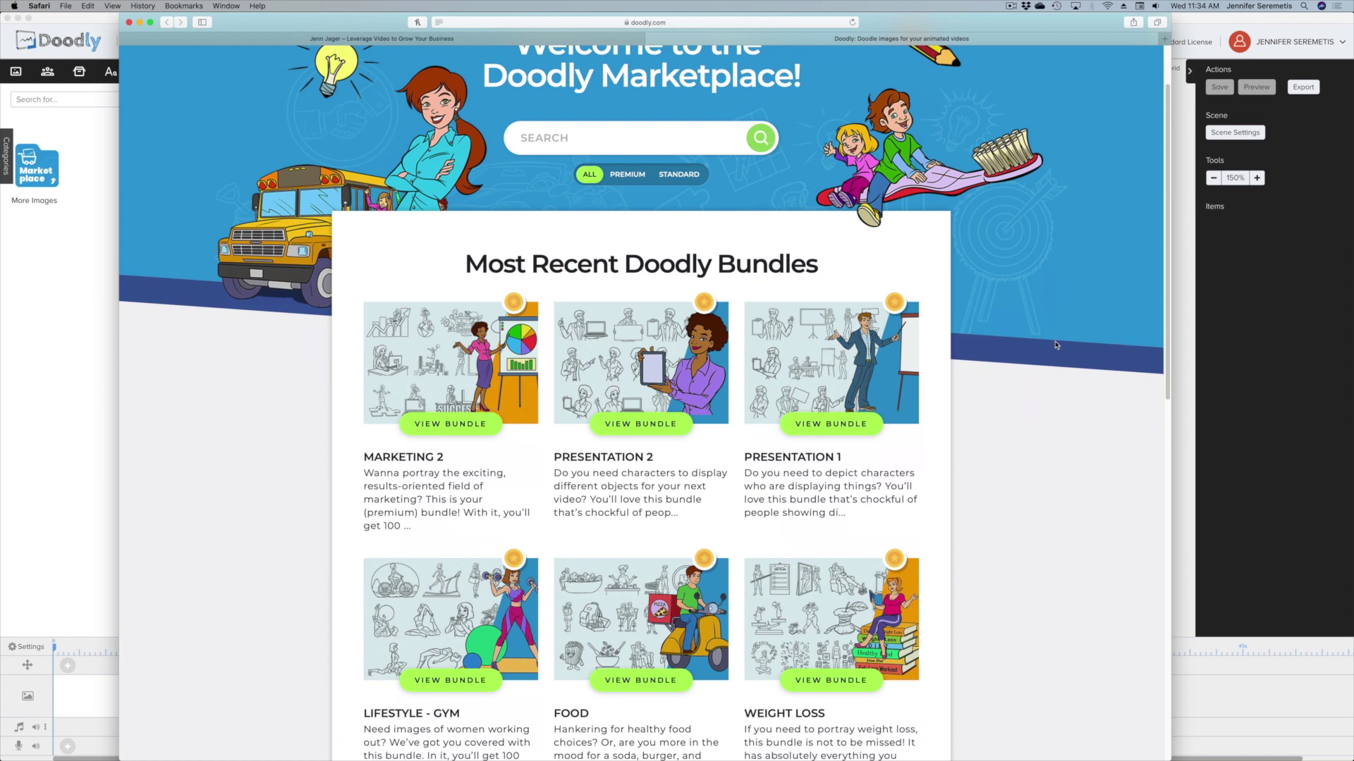
scroll(1054, 347, down, 7)
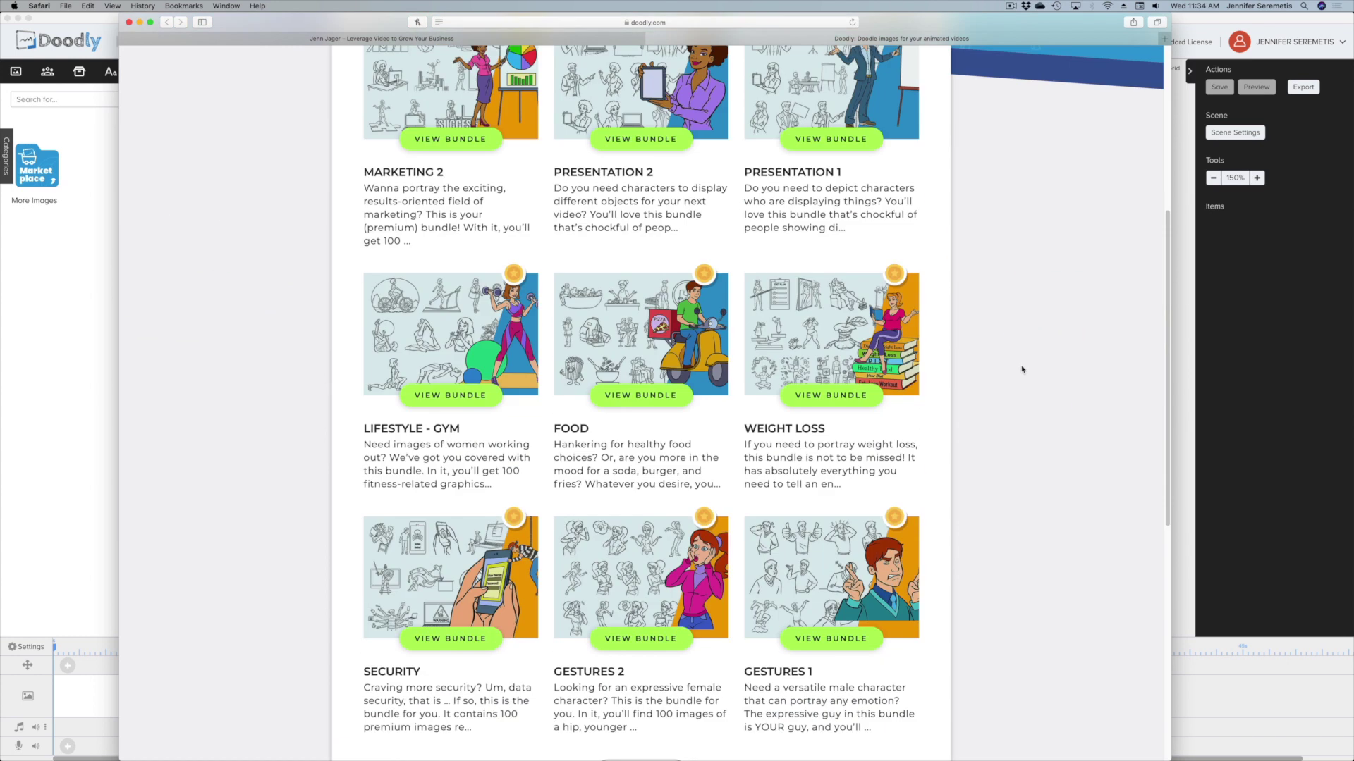
scroll(1021, 369, down, 3)
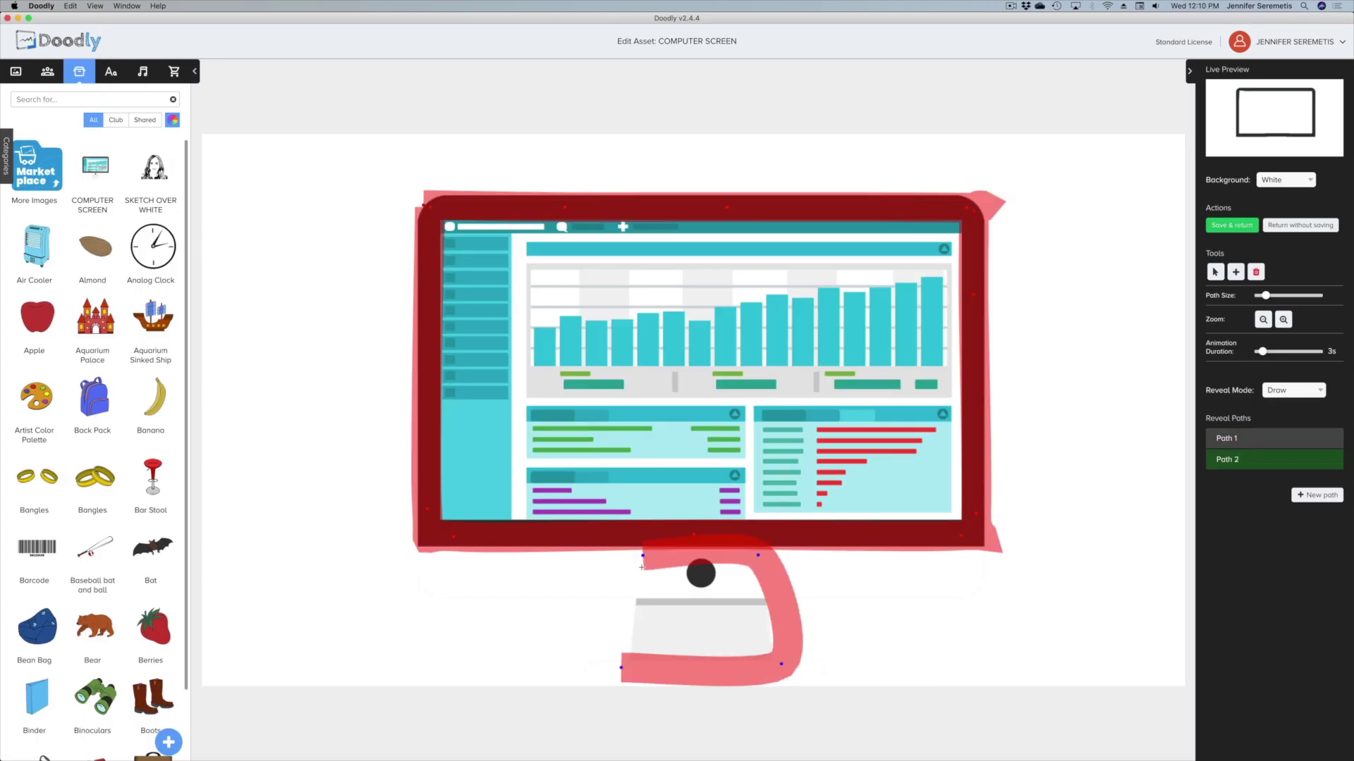
Add a third reveal path over the screen's stand and move the pan-and-zoom Start frame
mouse_move(621, 659)
mouse_down()
mouse_move(718, 560)
mouse_move(775, 649)
mouse_move(633, 636)
mouse_move(727, 668)
mouse_up()
click(1316, 495)
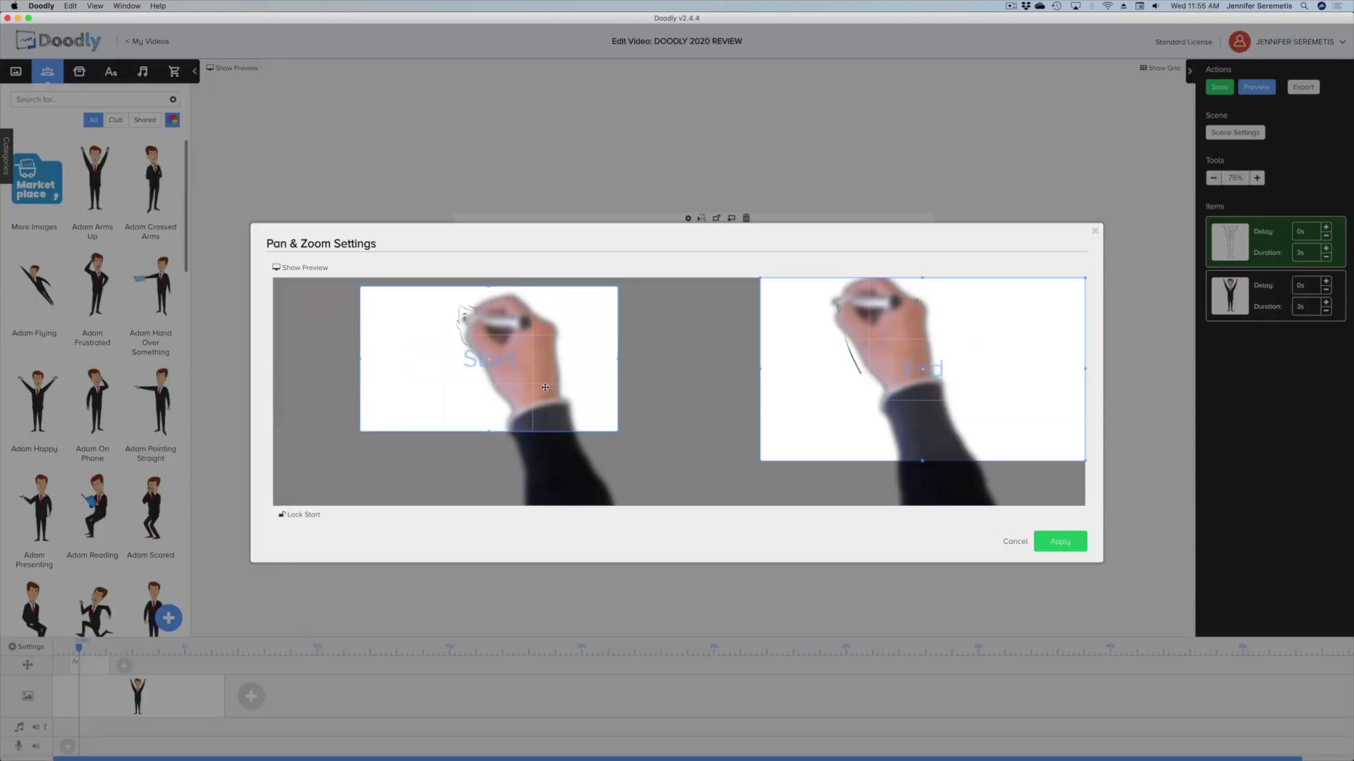
drag(543, 383, 591, 430)
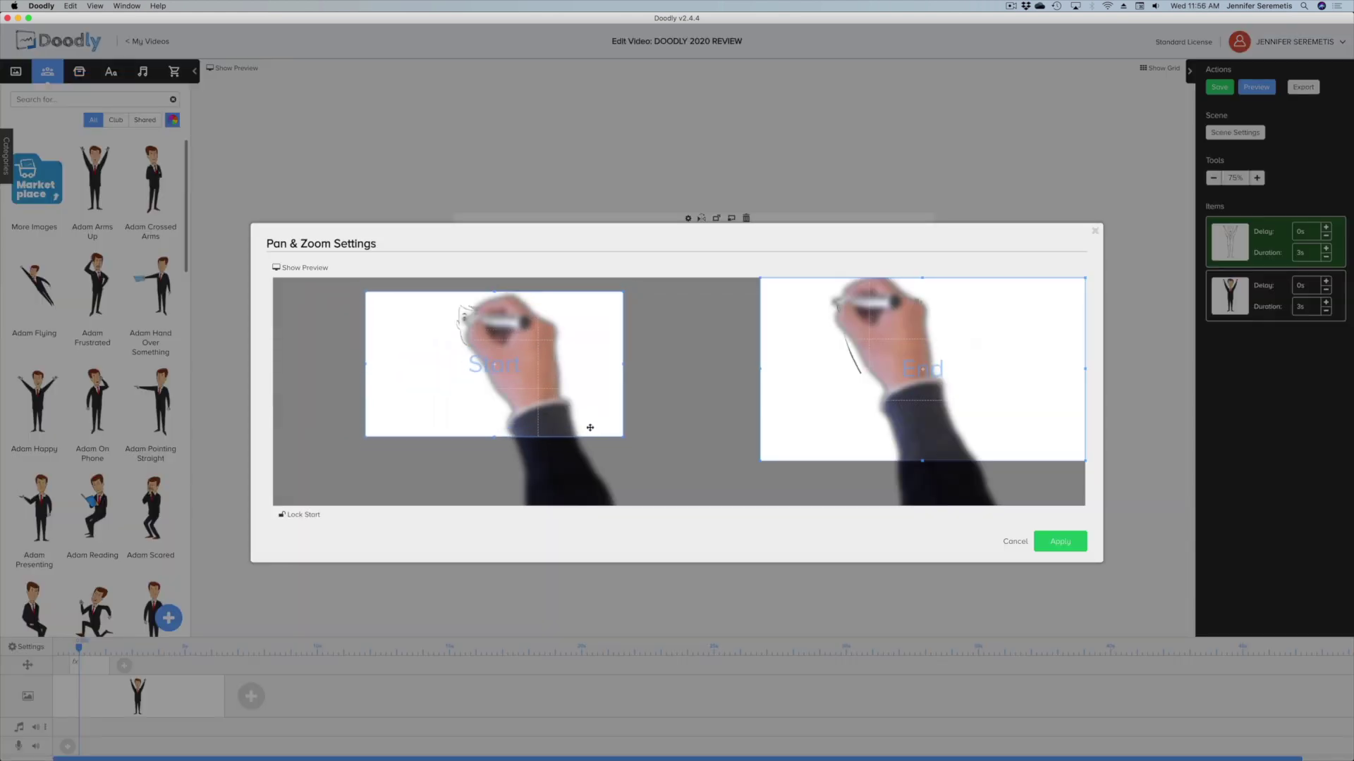
Drag the Start frame down and the End frame left in Pan & Zoom Settings
drag(834, 454, 798, 456)
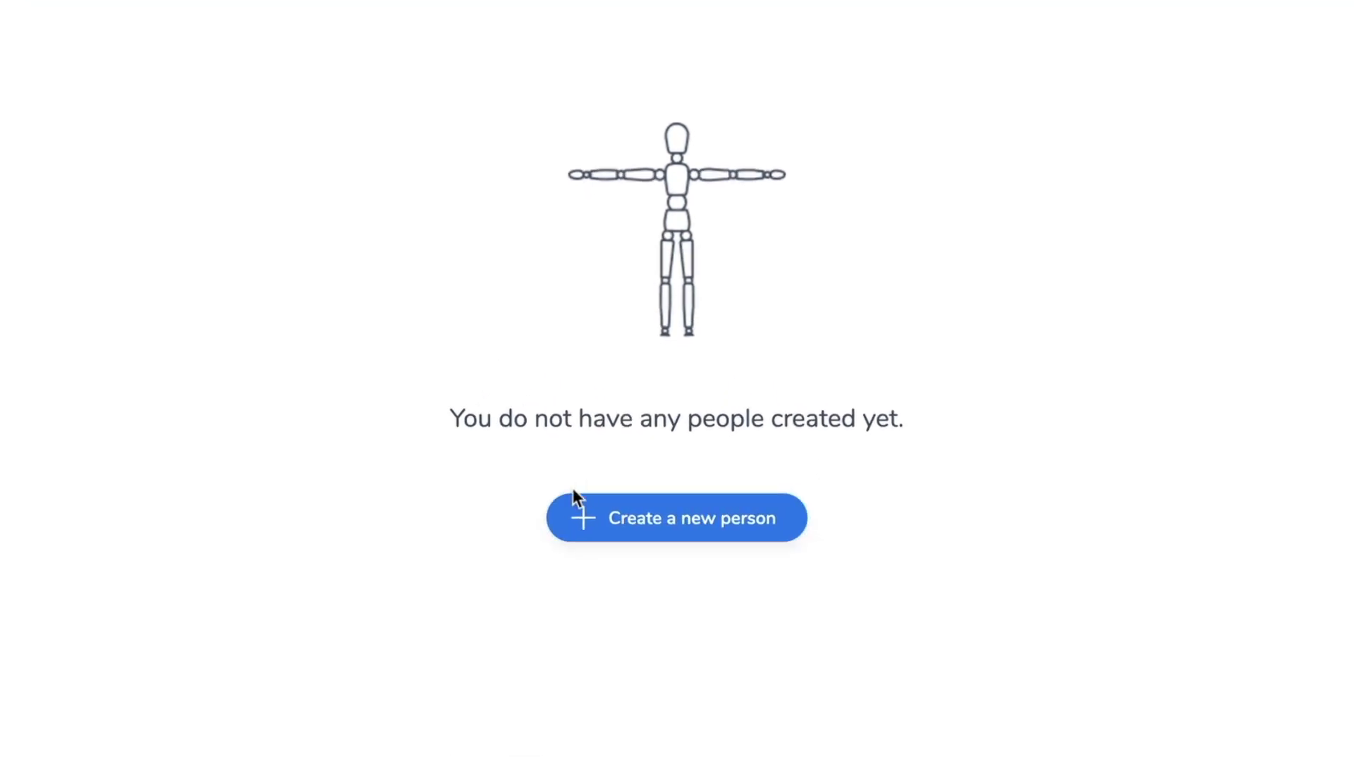
Create a new person titled 'JENN' in People Builder
click(739, 520)
click(529, 719)
text(JENN)
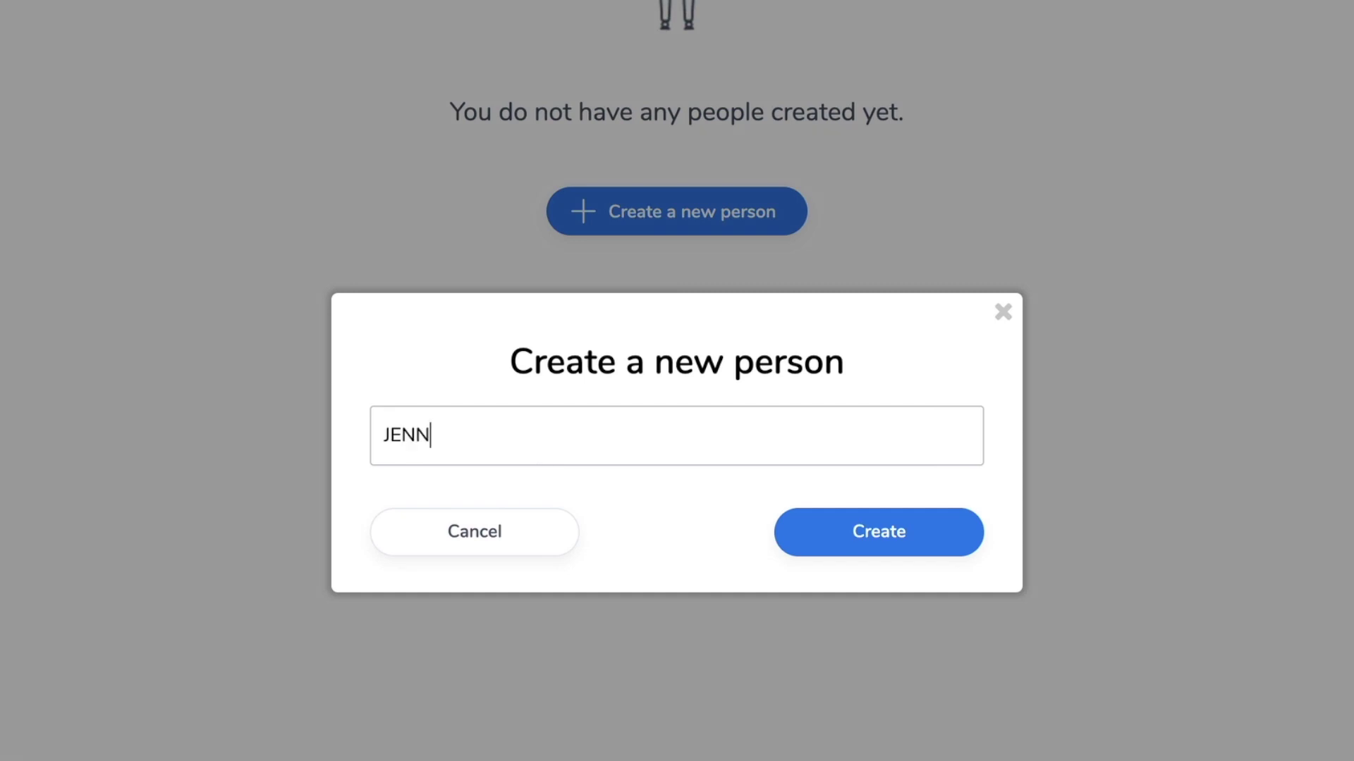
click(875, 532)
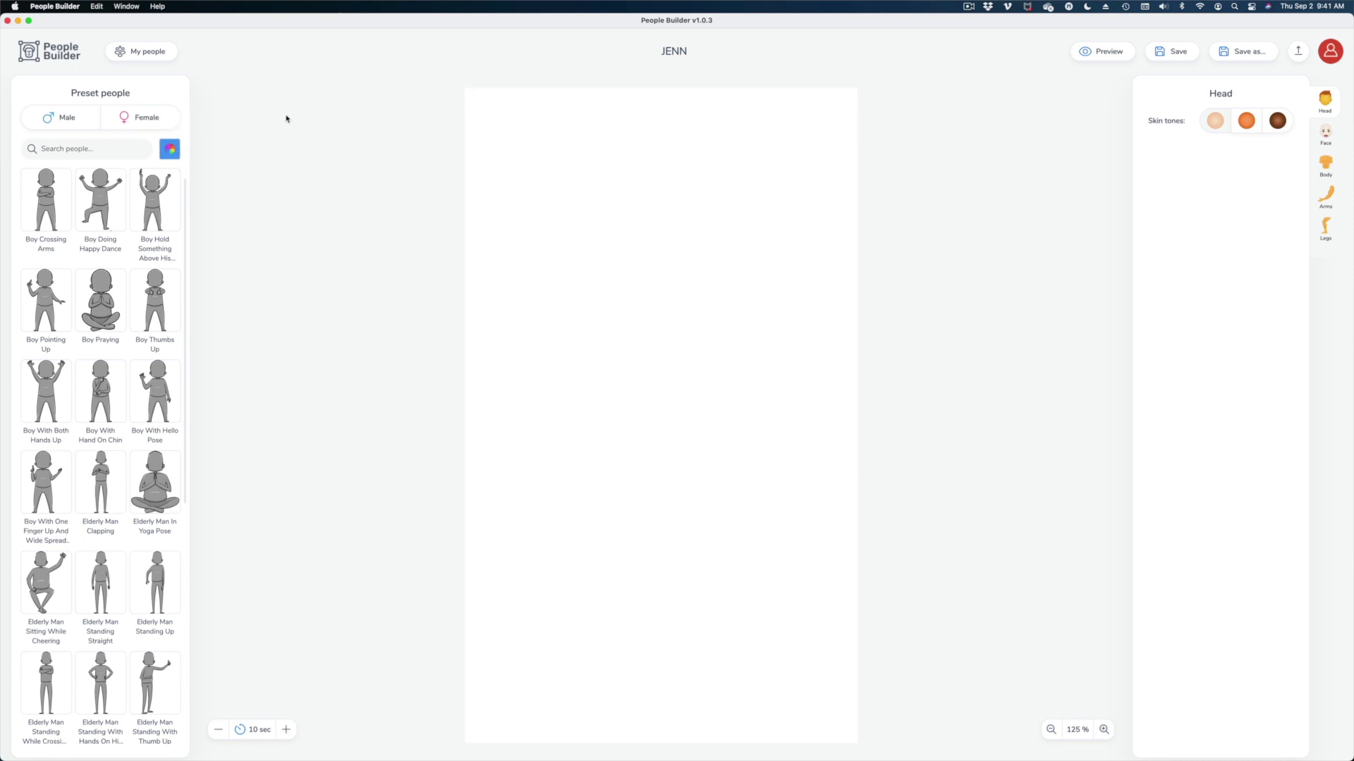
Browse the presets, filter by male, search 'sitting' for female sitting poses, then clear the search
scroll(100, 277, down, 10)
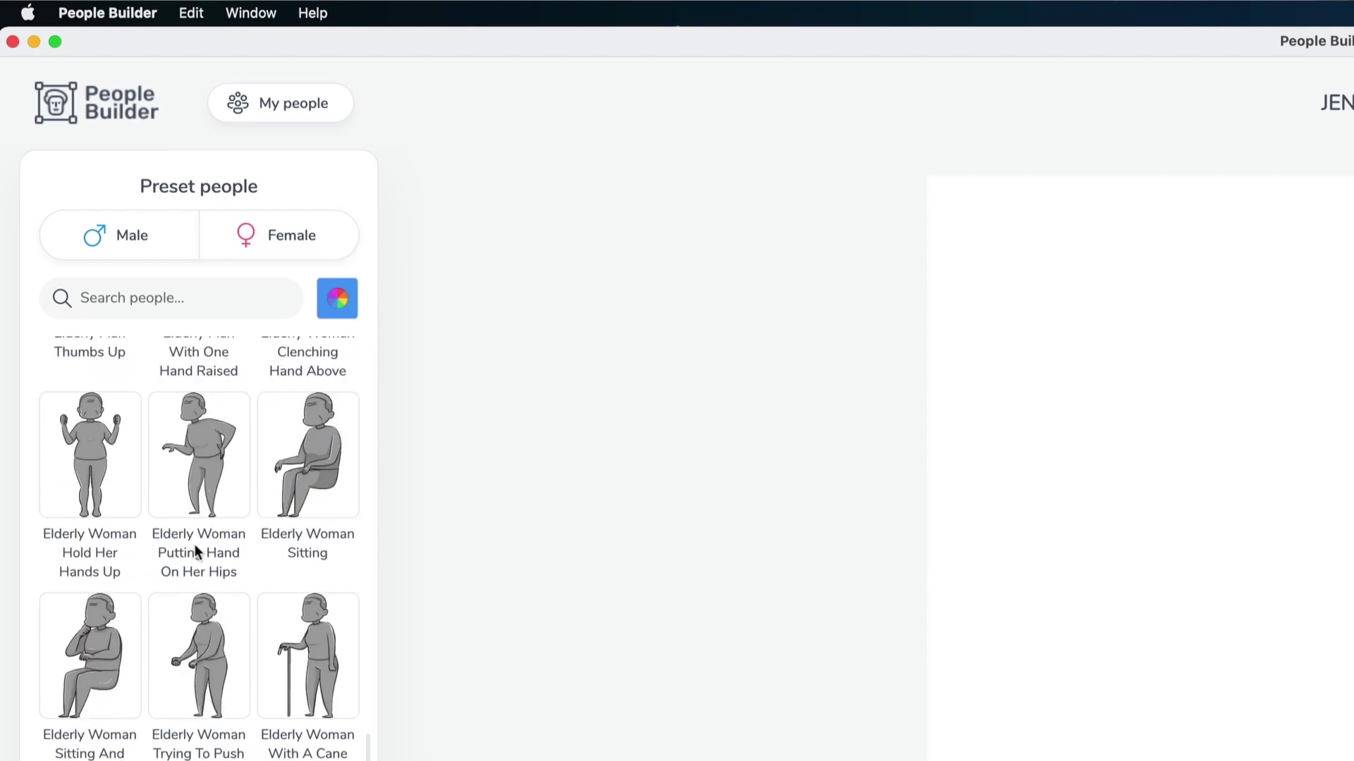
scroll(194, 544, down, 5)
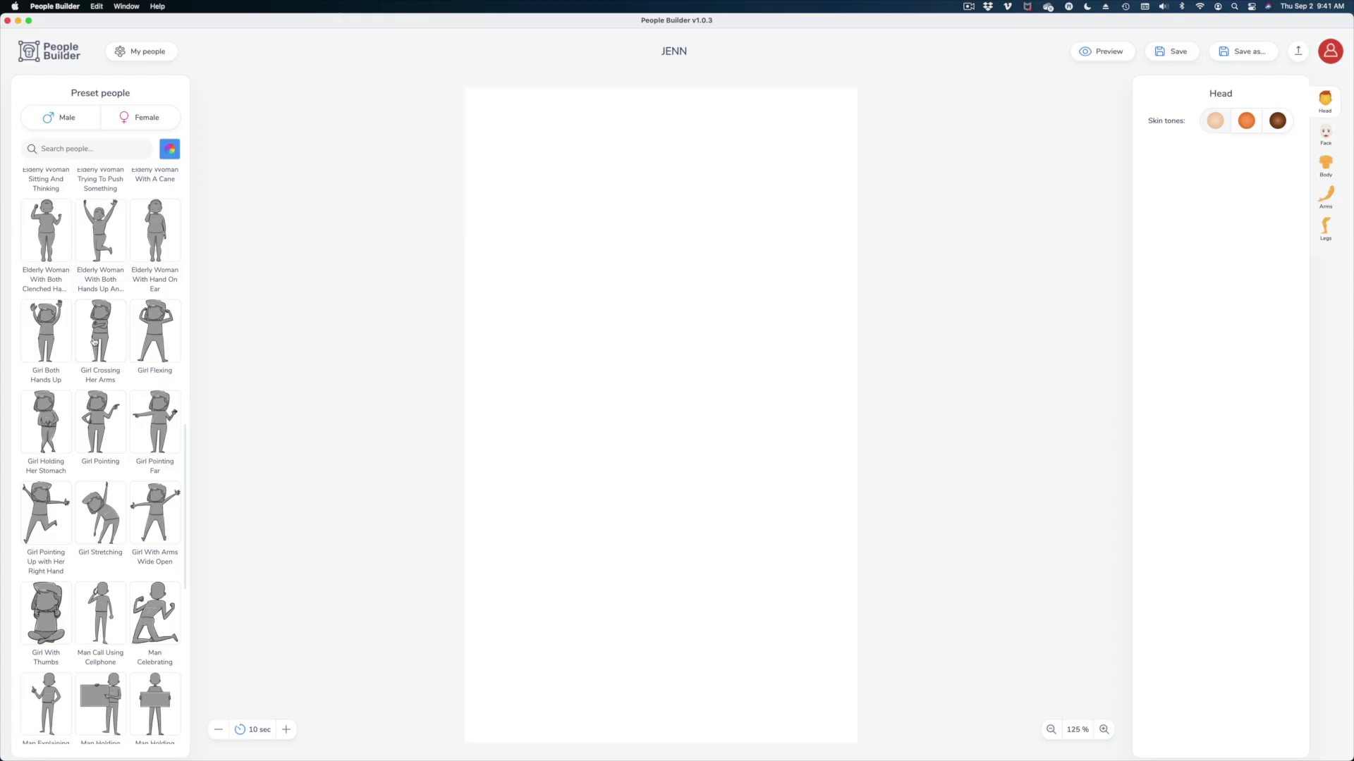
scroll(94, 342, down, 15)
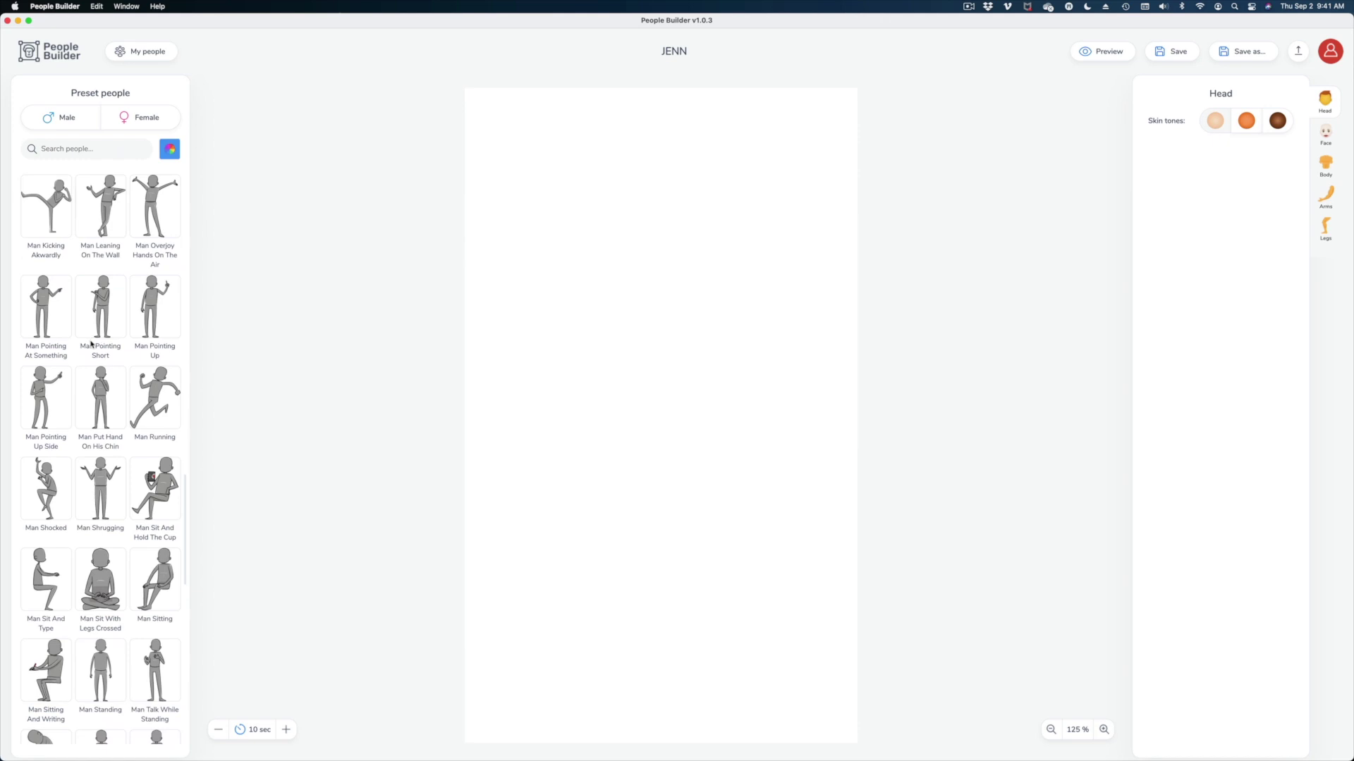
scroll(91, 344, down, 3)
click(66, 113)
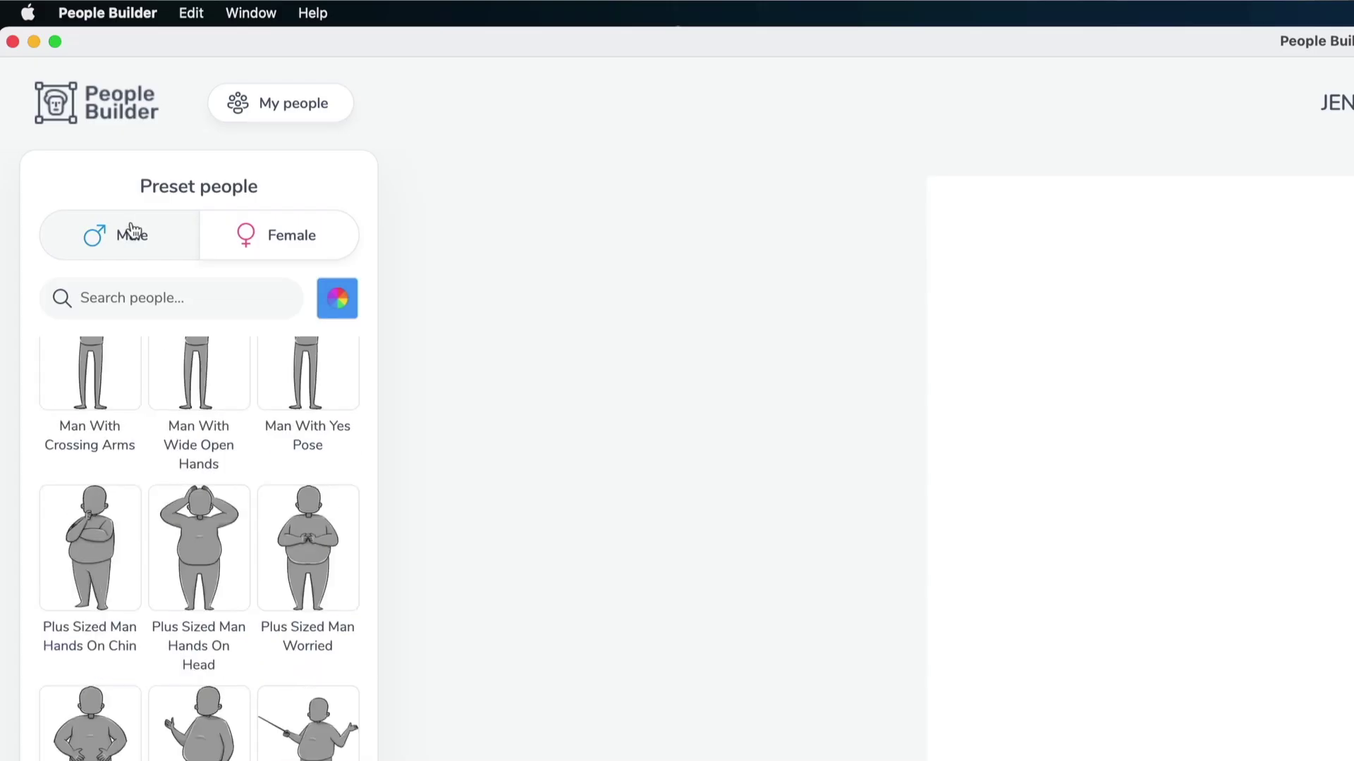
click(141, 293)
text(sitting)
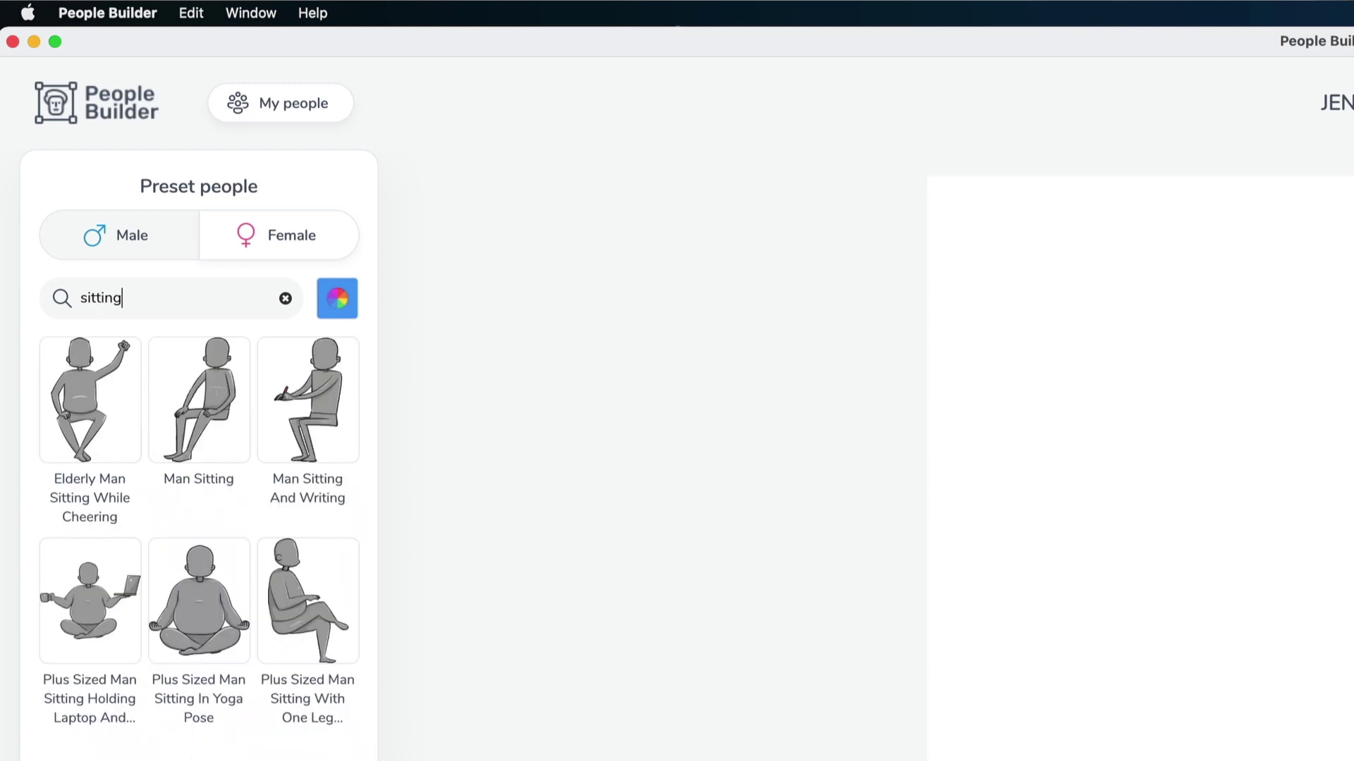
click(324, 255)
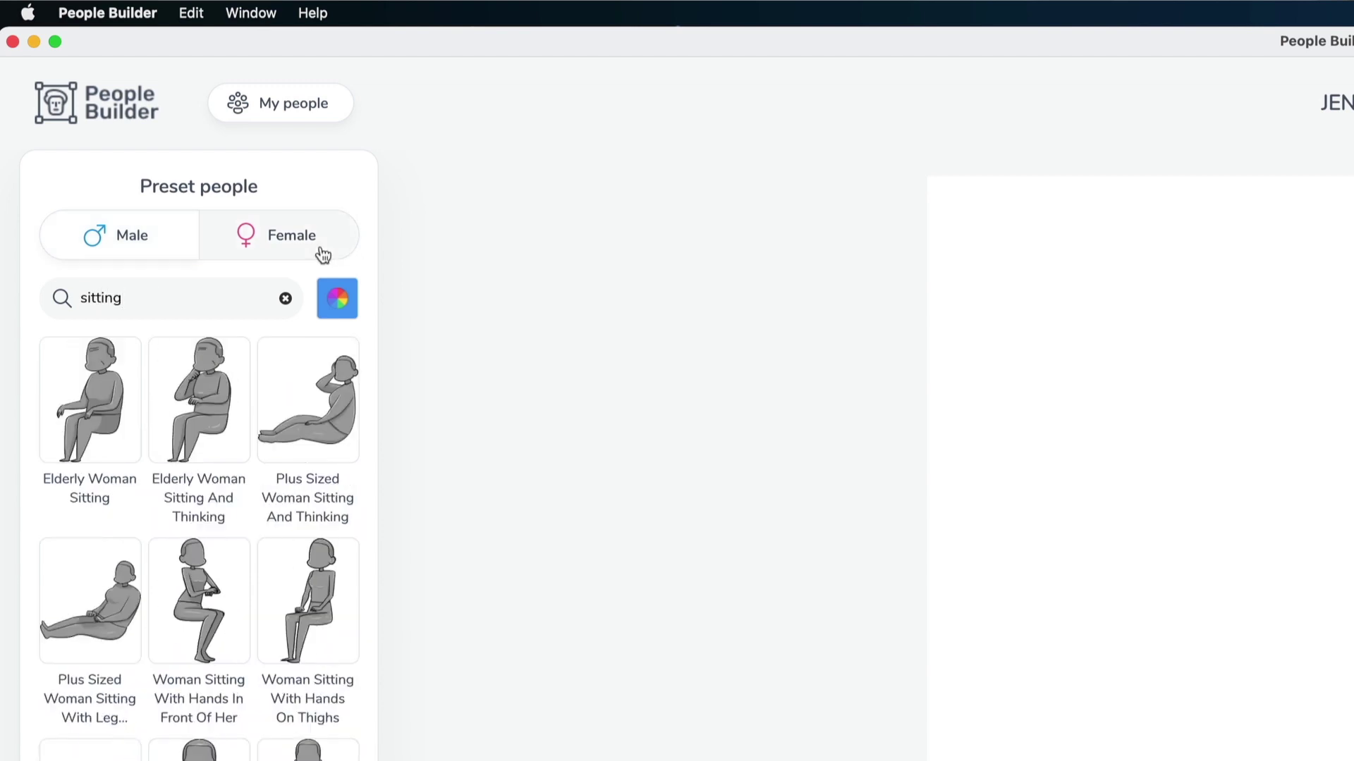
click(285, 301)
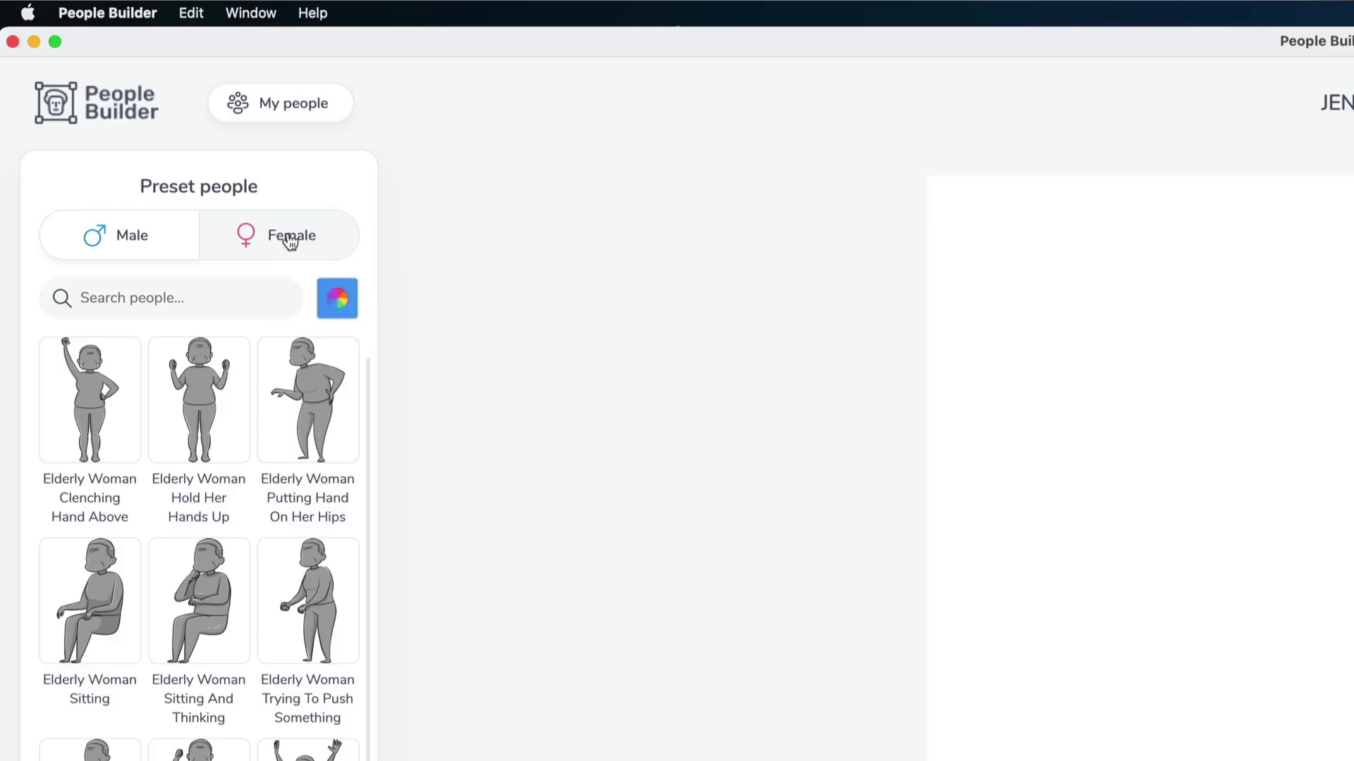
Remove the female filter and toggle Rainbow colouring off and back on
click(312, 244)
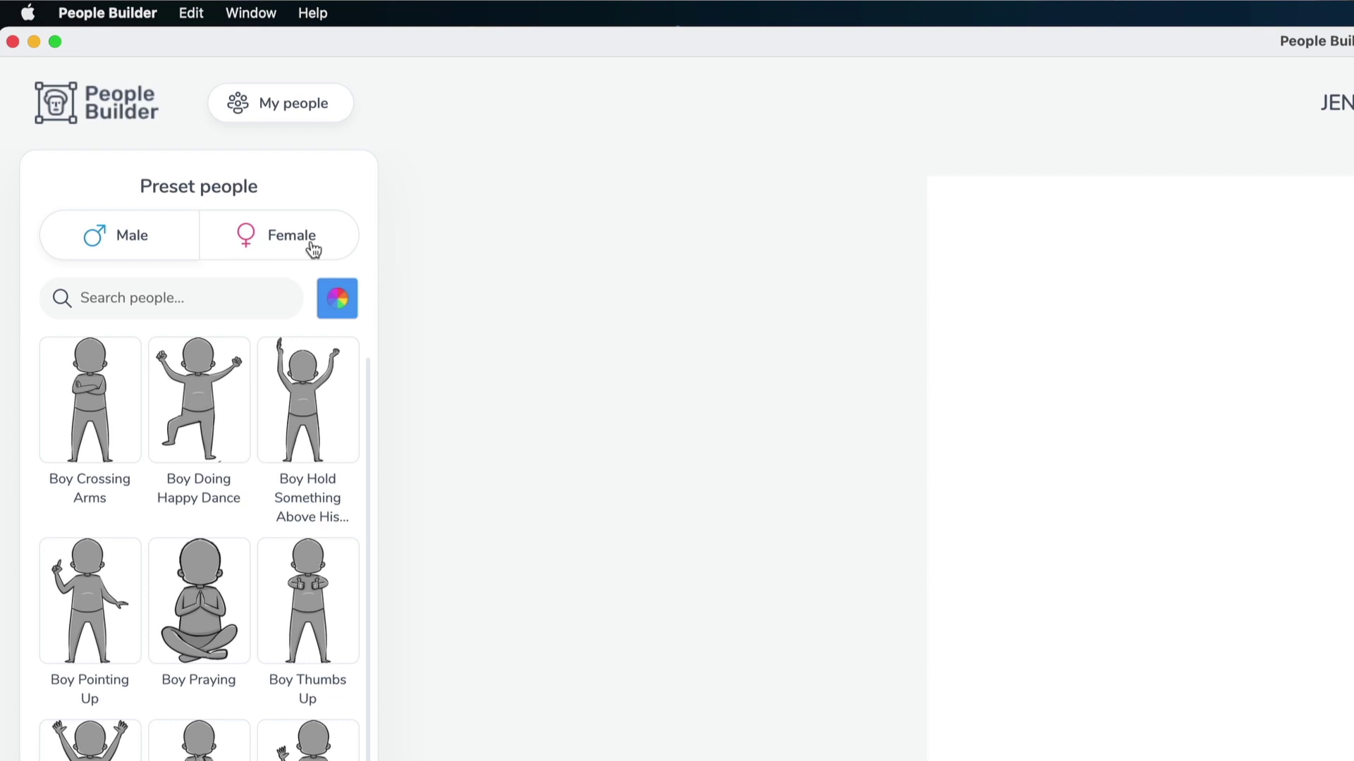
click(339, 300)
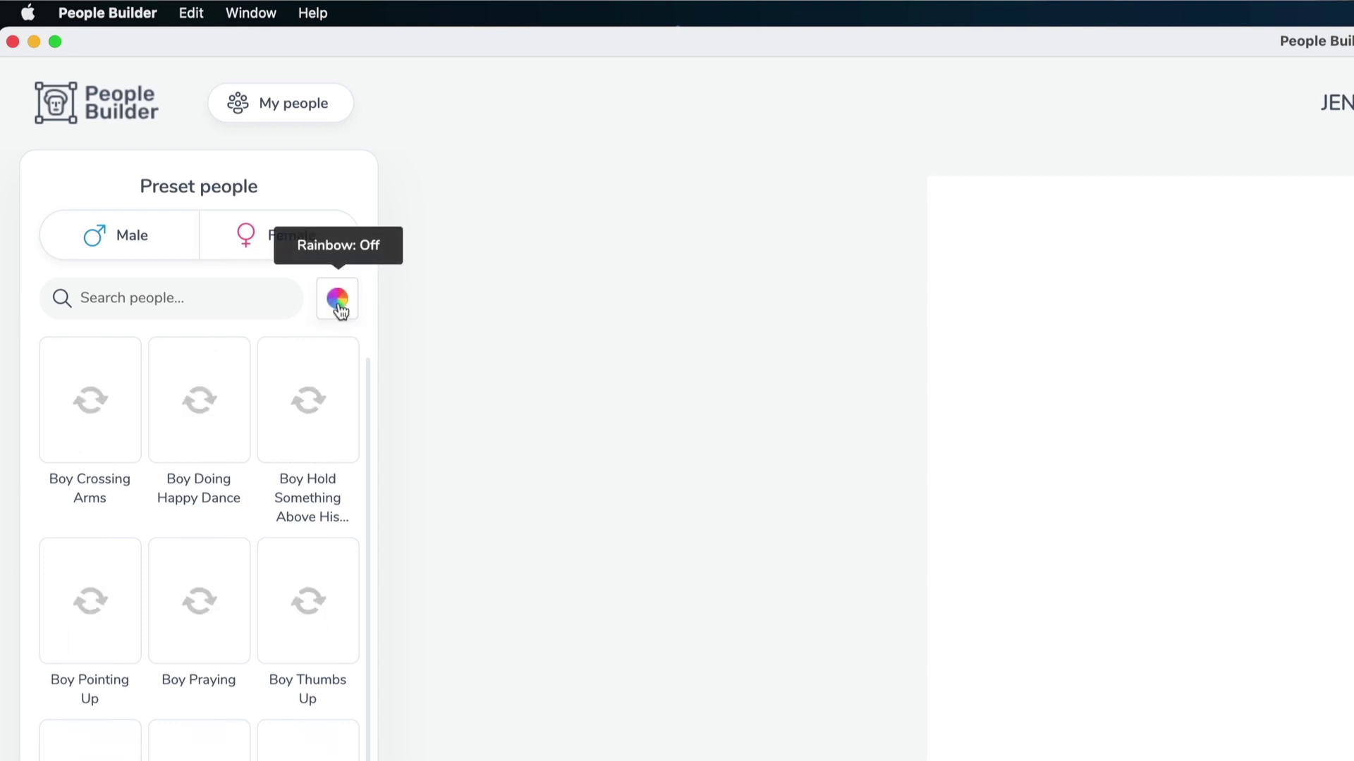
click(337, 303)
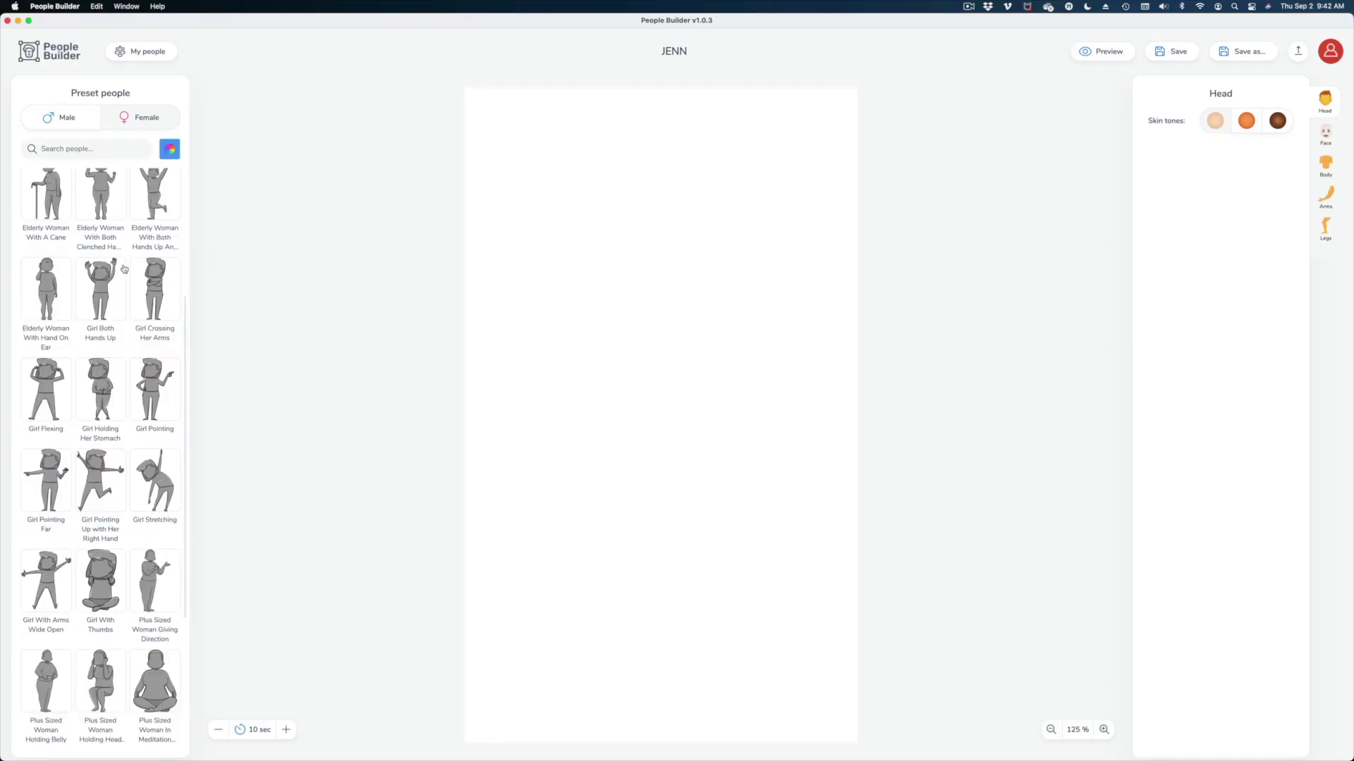
scroll(125, 269, down, 15)
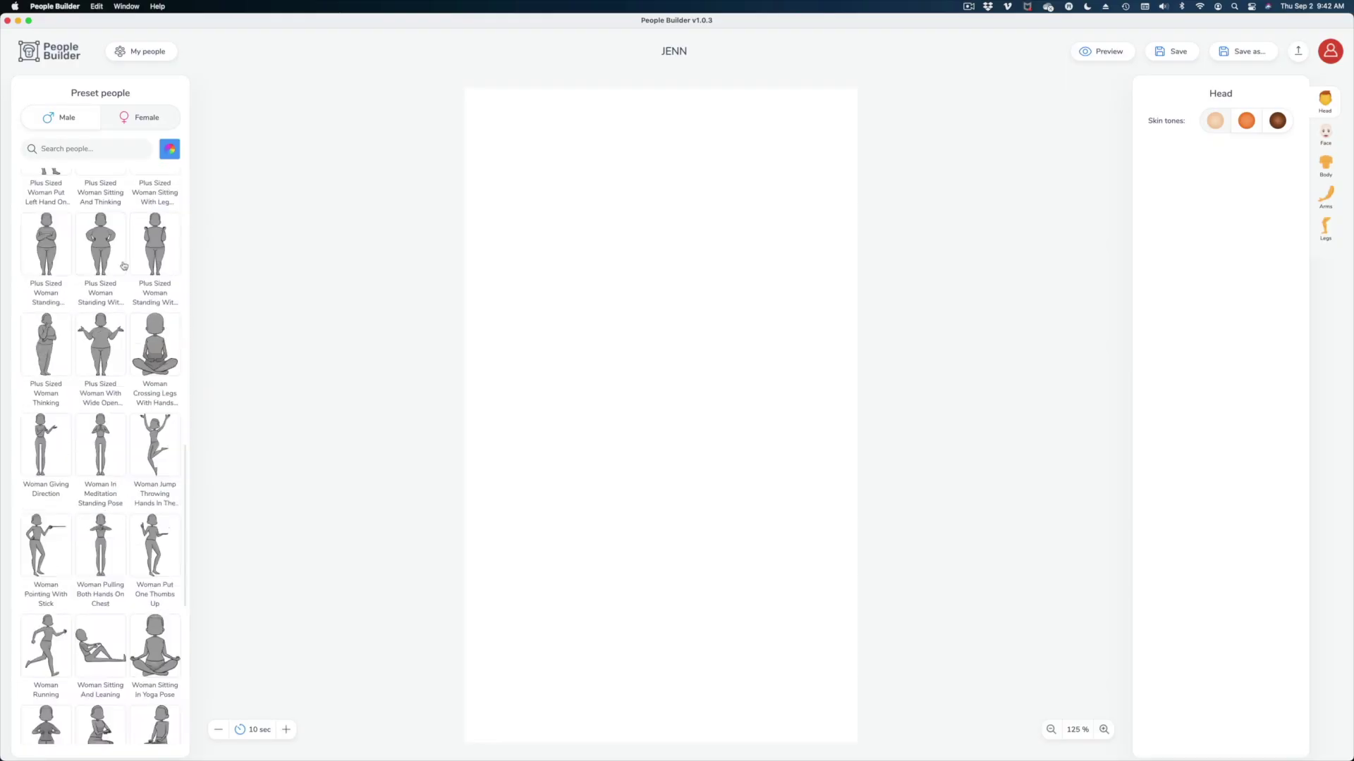
Load the Woman Standing preset, with blue top and grey skirt, onto JENN's canvas
click(153, 453)
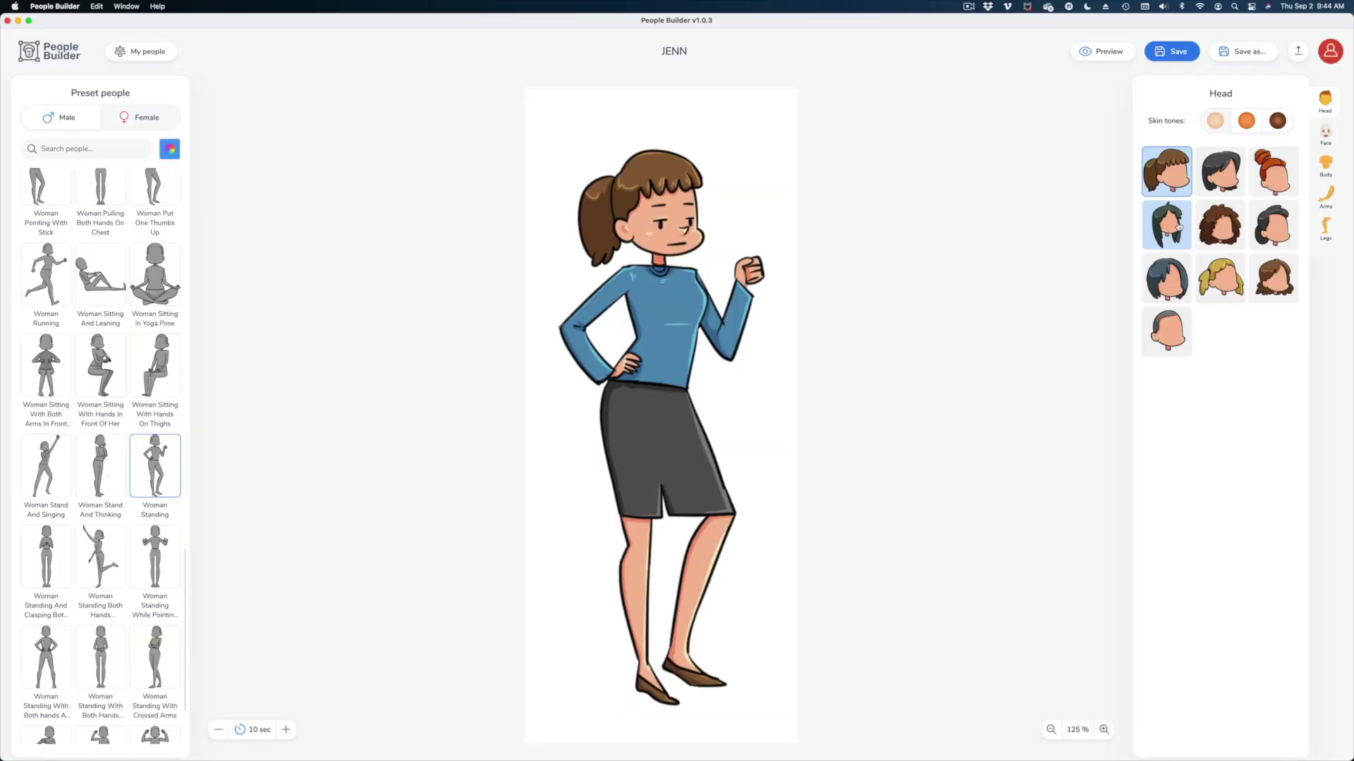
Give JENN brown wavy shoulder-length hair and a smiling face expression
click(1269, 285)
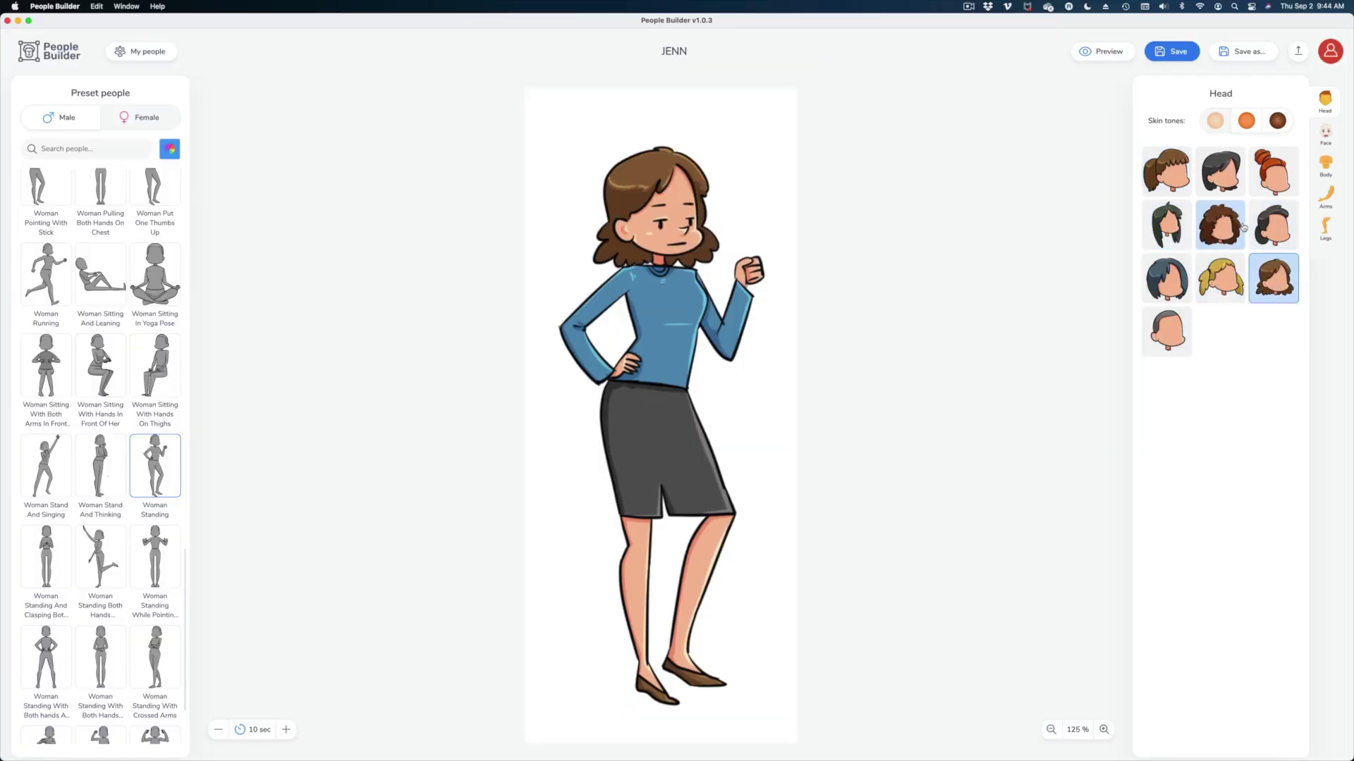
click(1326, 134)
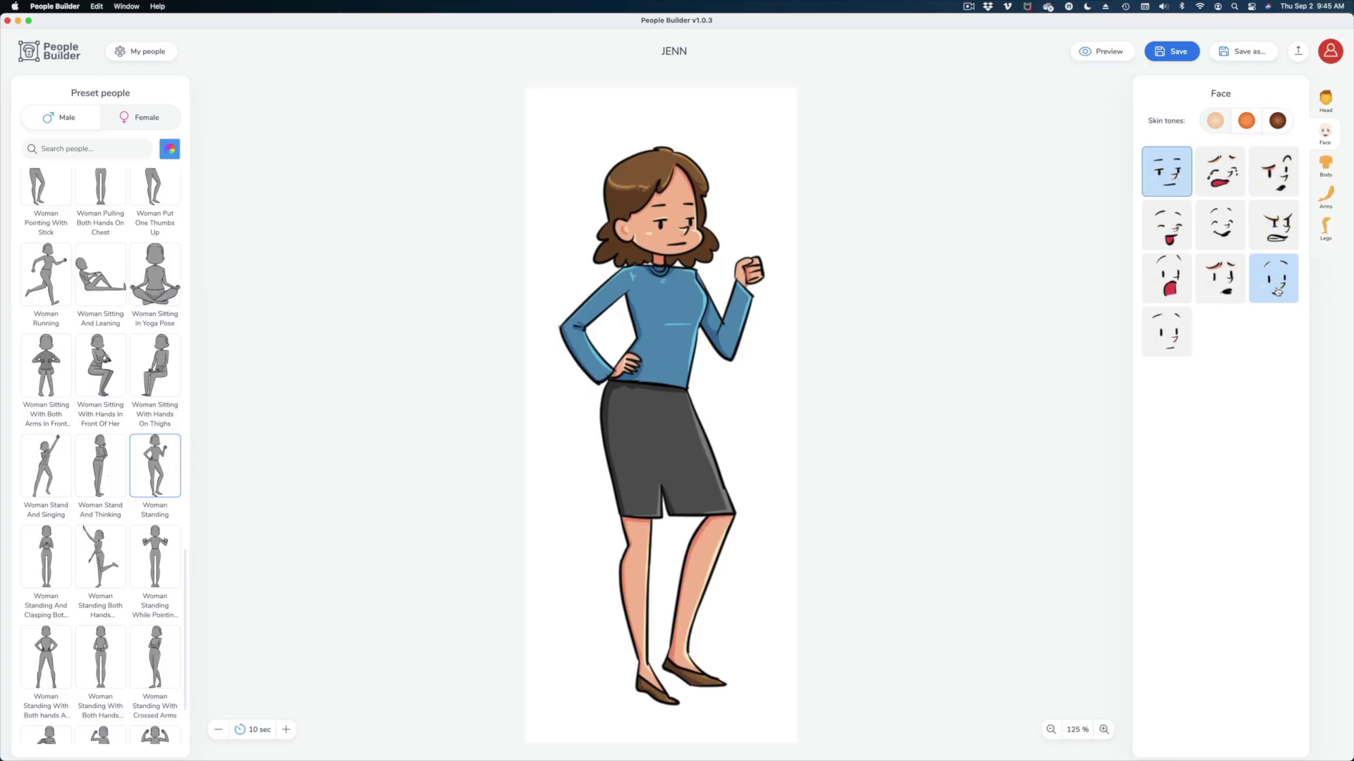
click(1277, 289)
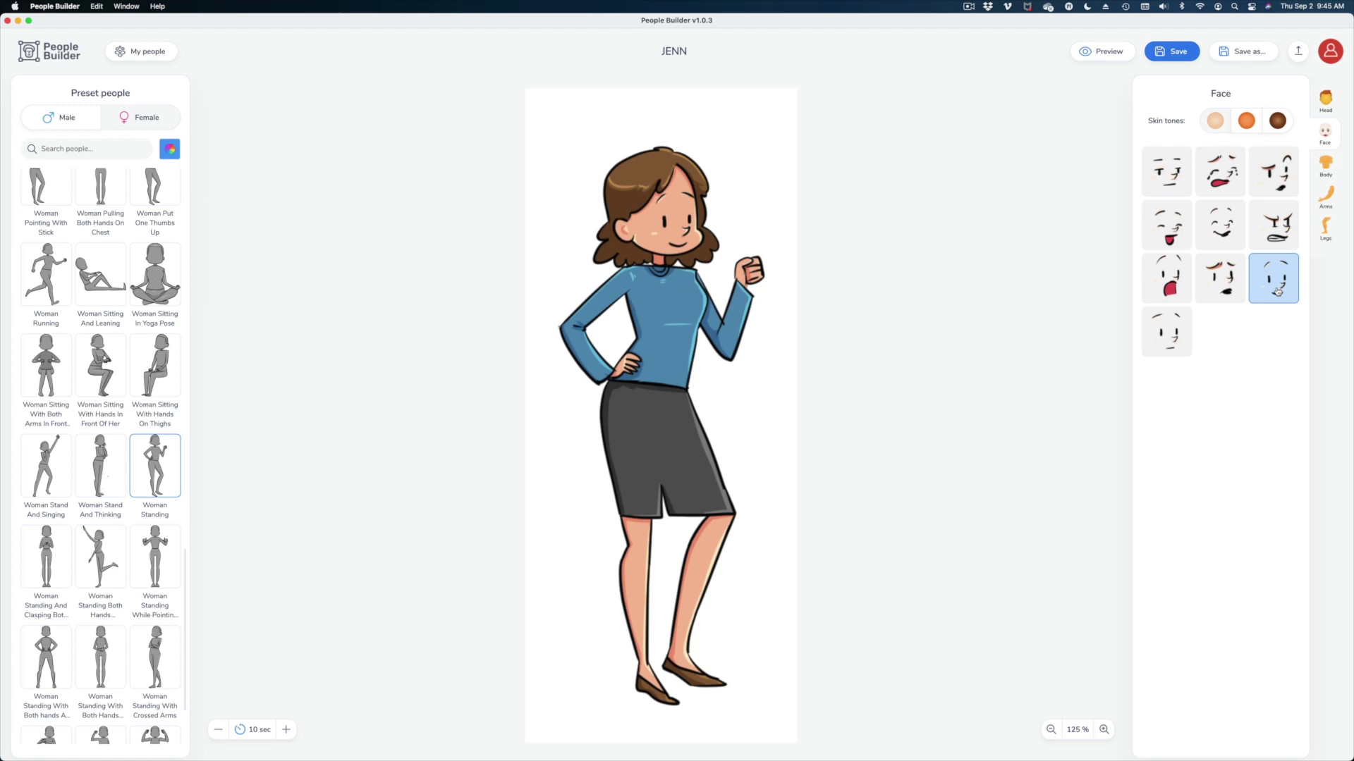
Dress JENN in the green buttoned vest over blue sleeves
click(1326, 165)
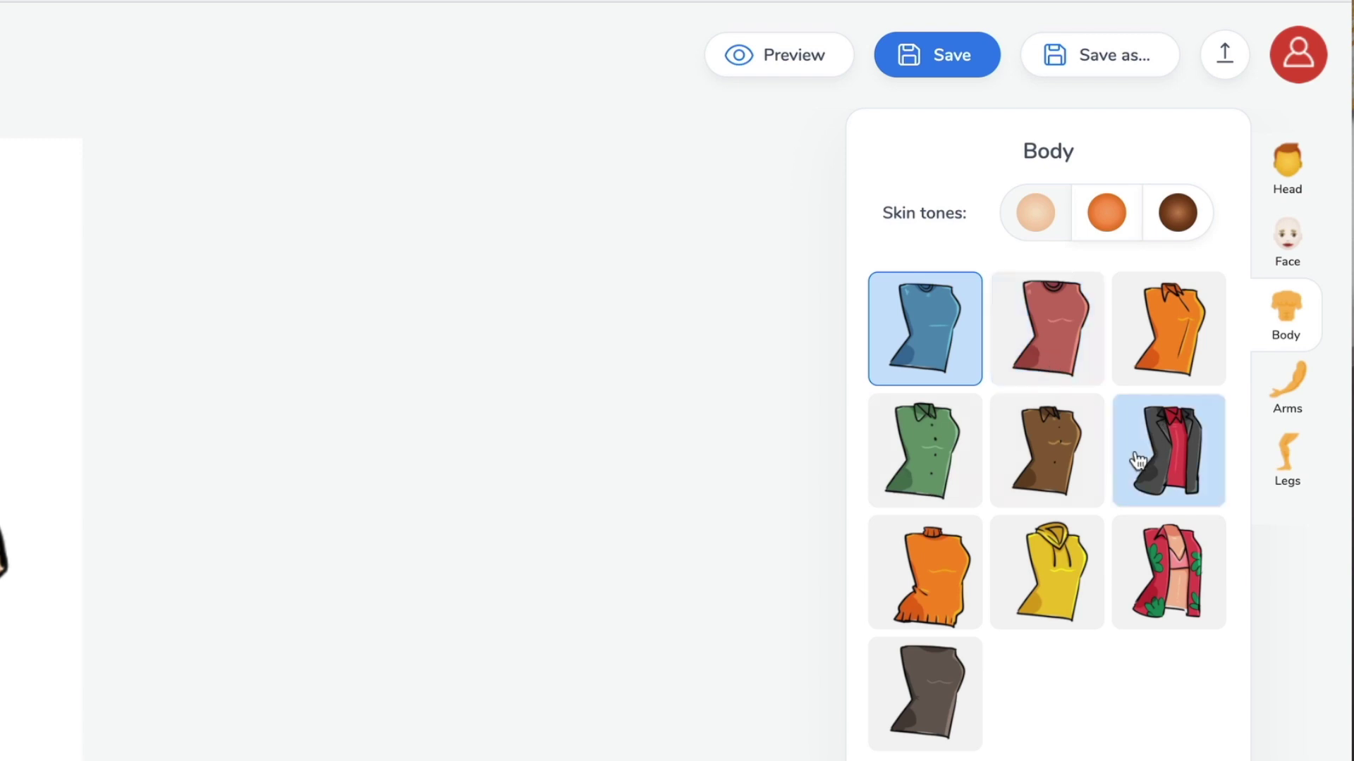
click(903, 446)
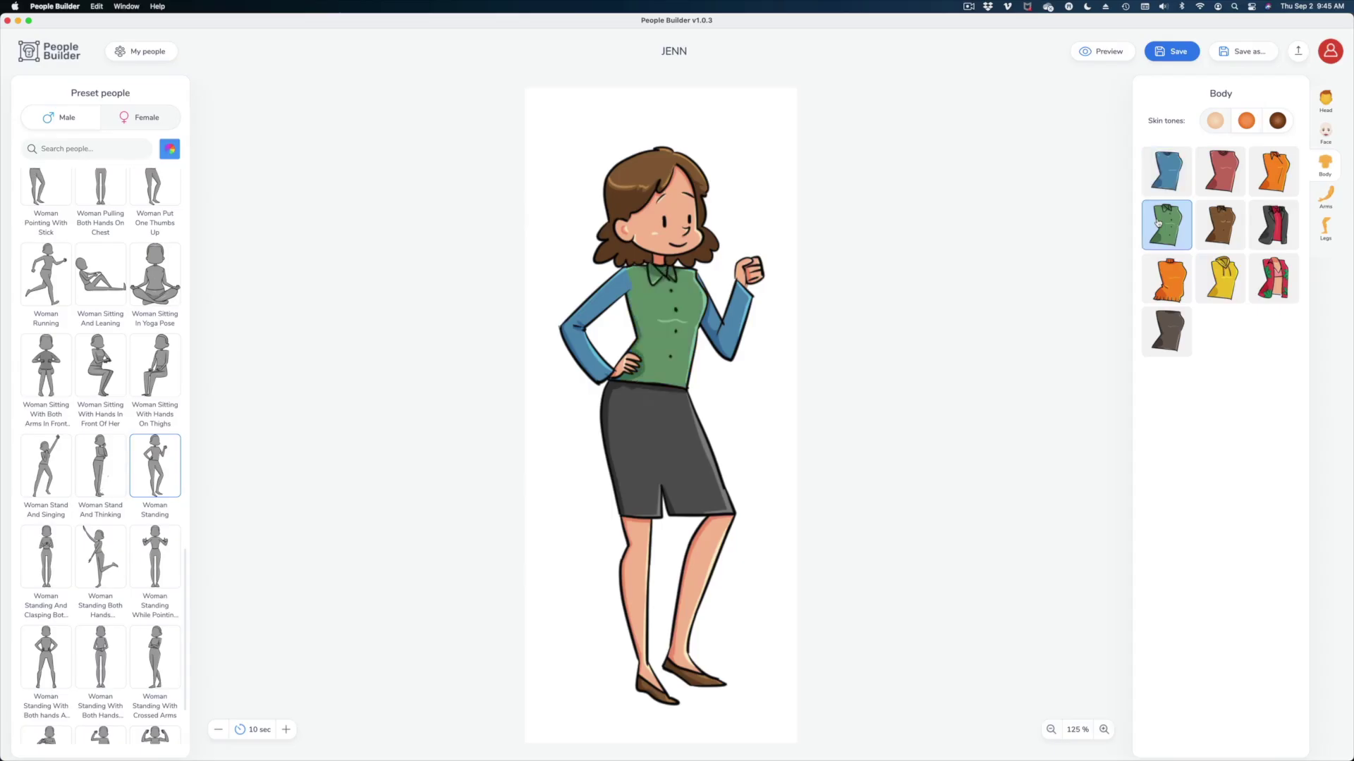
Try the sleeve options, settle on short green sleeves with bare arms, and show the Legs options
click(1329, 194)
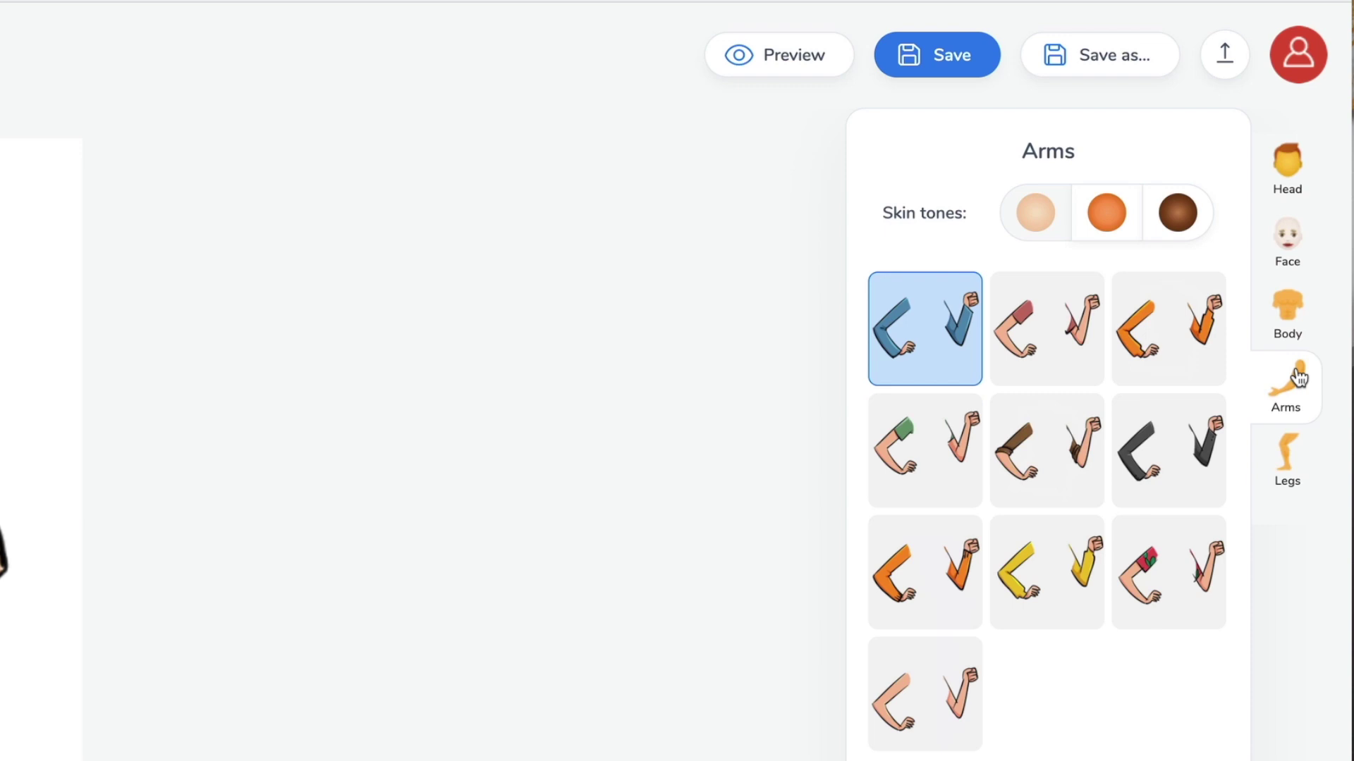
click(922, 449)
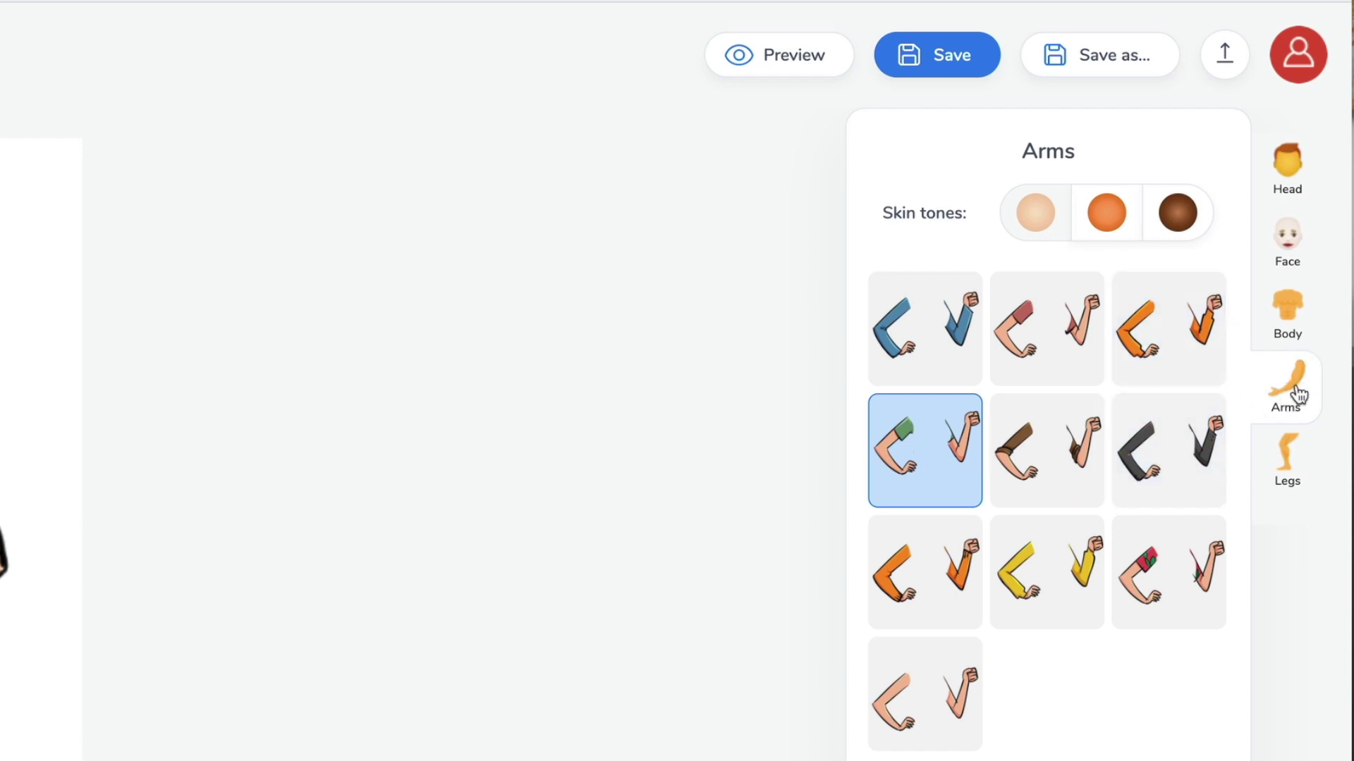
click(1292, 333)
click(1293, 383)
click(903, 332)
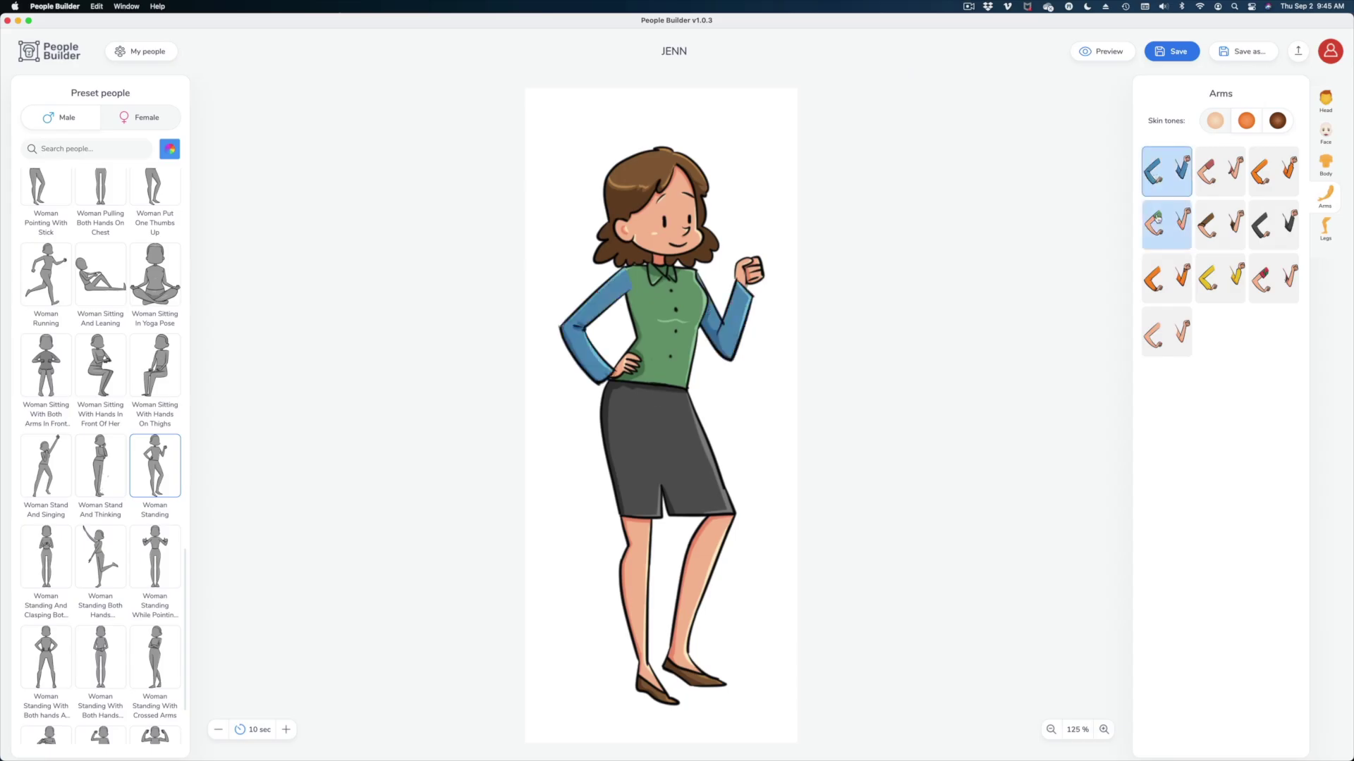
click(1156, 220)
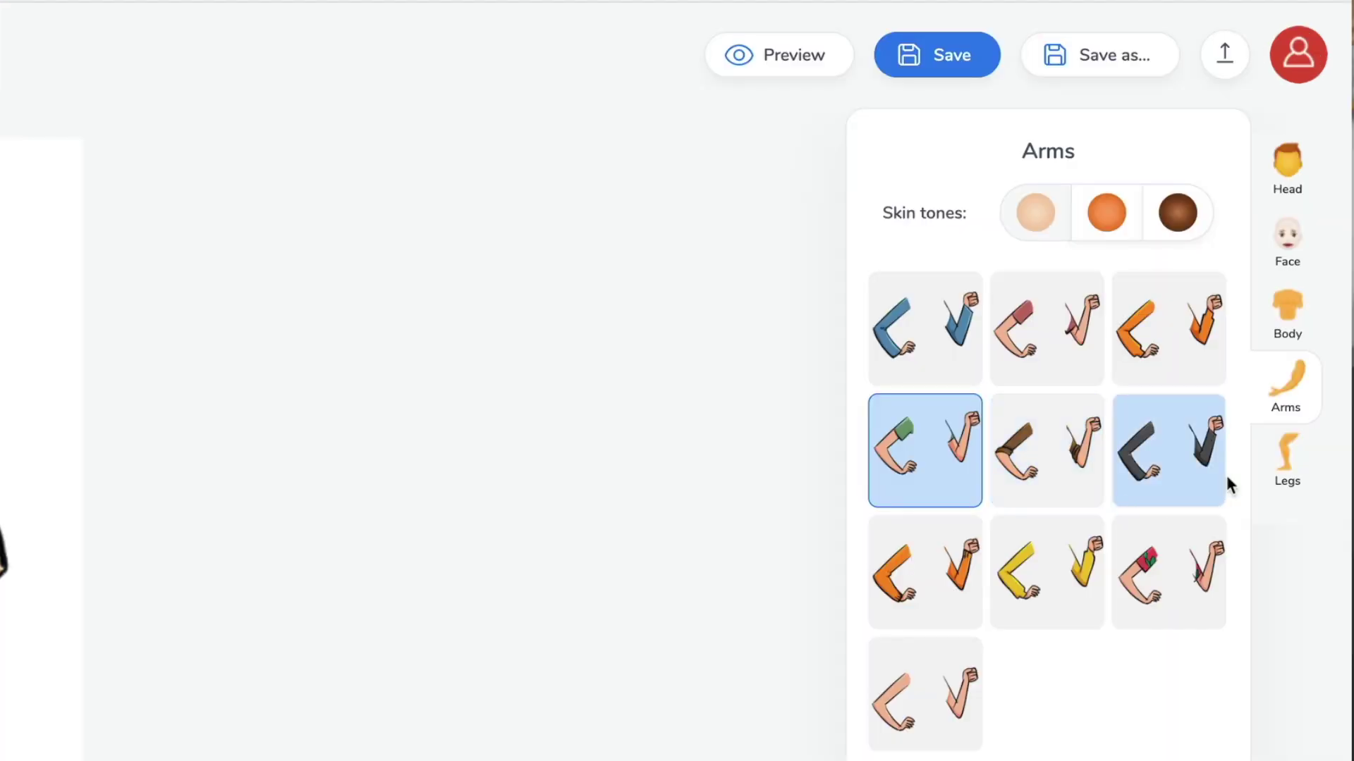
click(1285, 469)
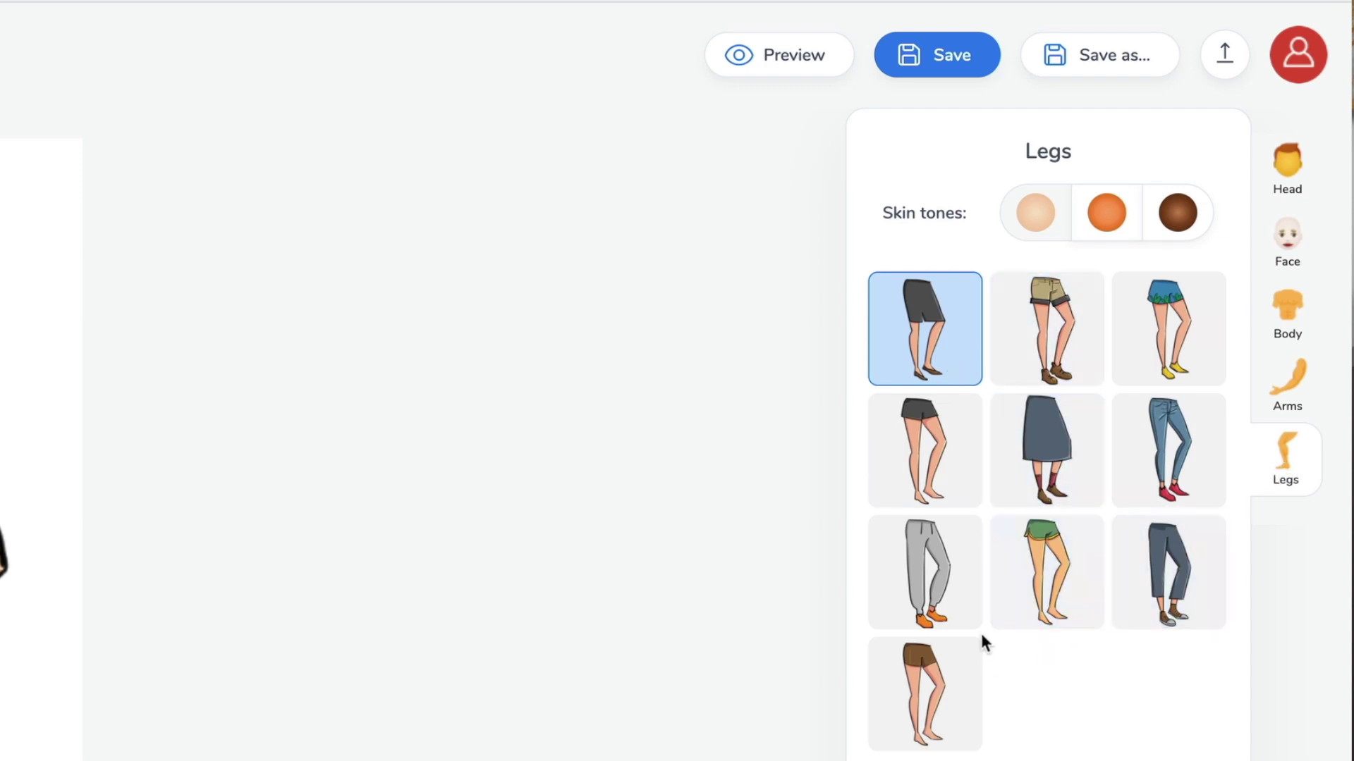
Replace JENN's grey skirt with dark cropped jeans and brown sneakers
click(1191, 573)
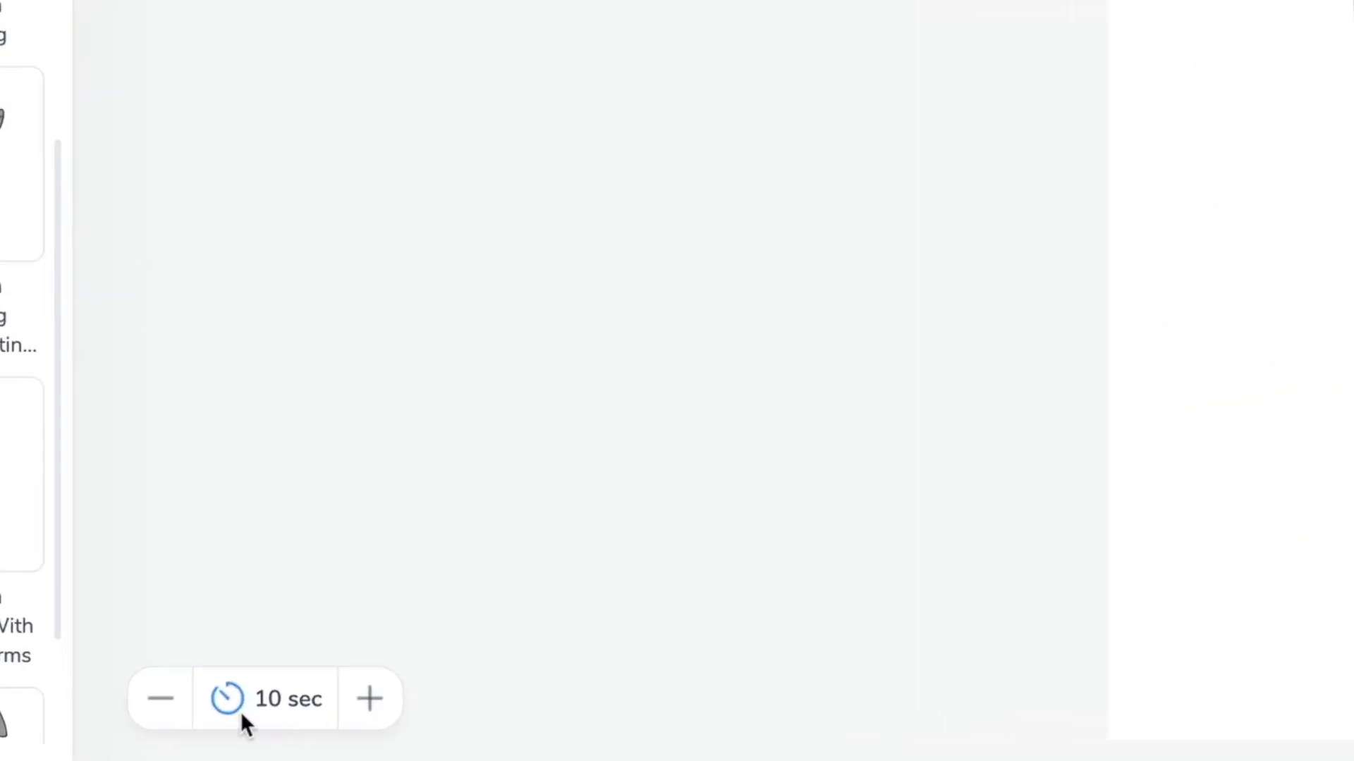
Shorten JENN's drawing time below 10 seconds and preview the hand-drawn reveal animation
click(113, 694)
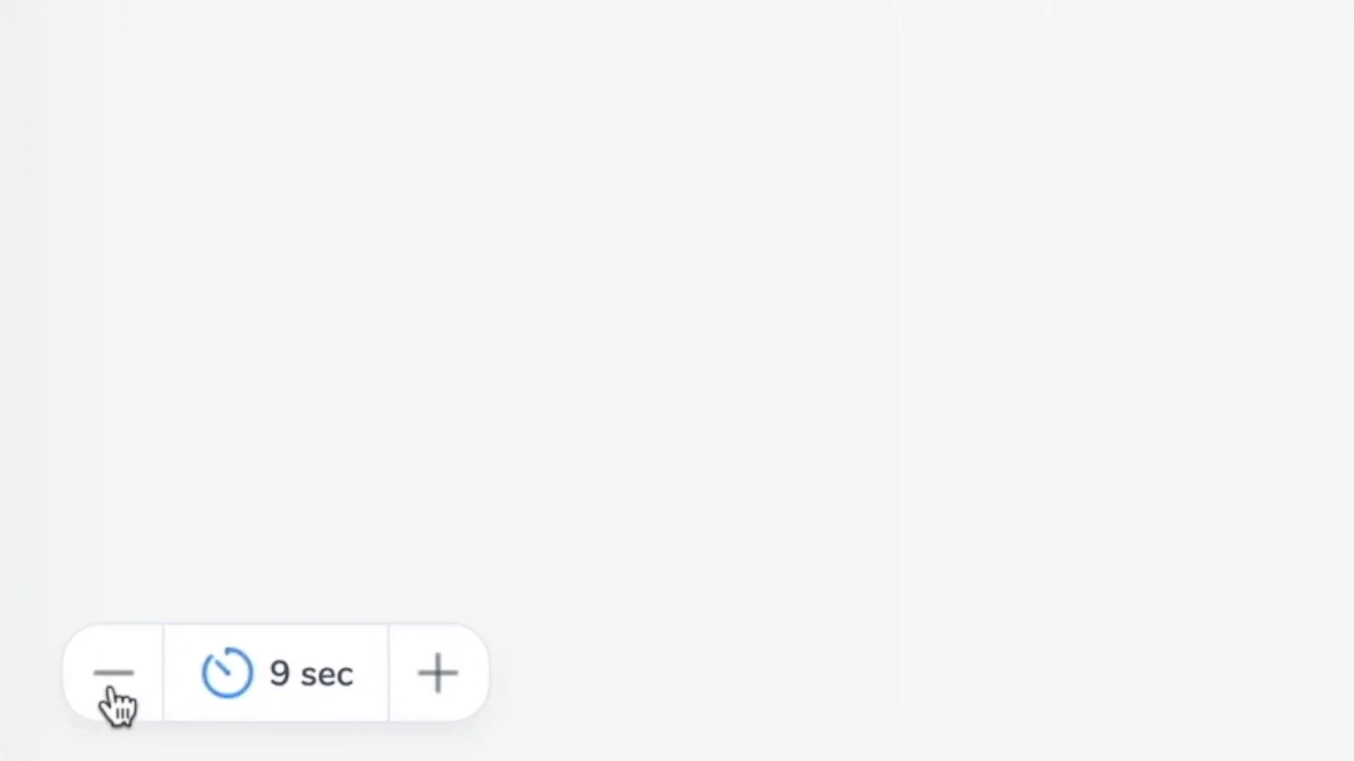
click(113, 694)
click(113, 694)
click(113, 694)
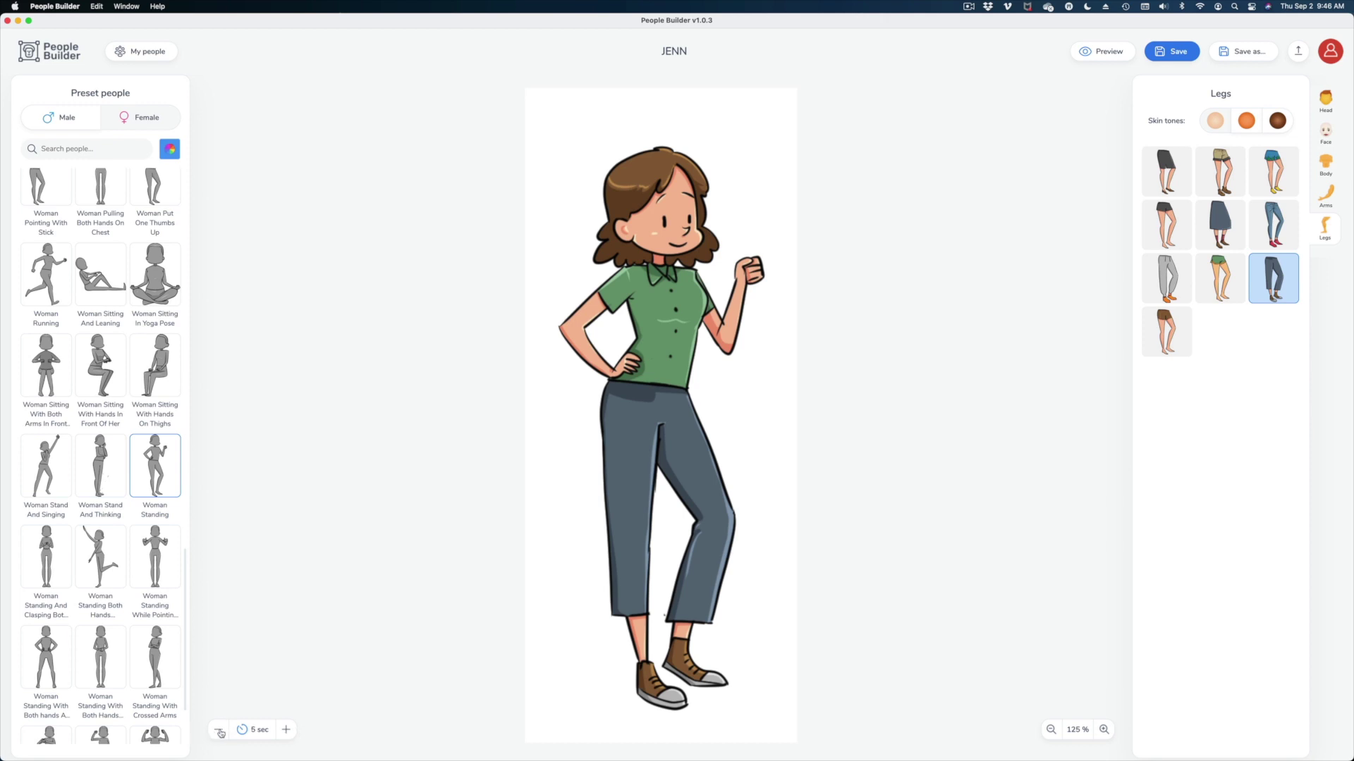
click(1107, 51)
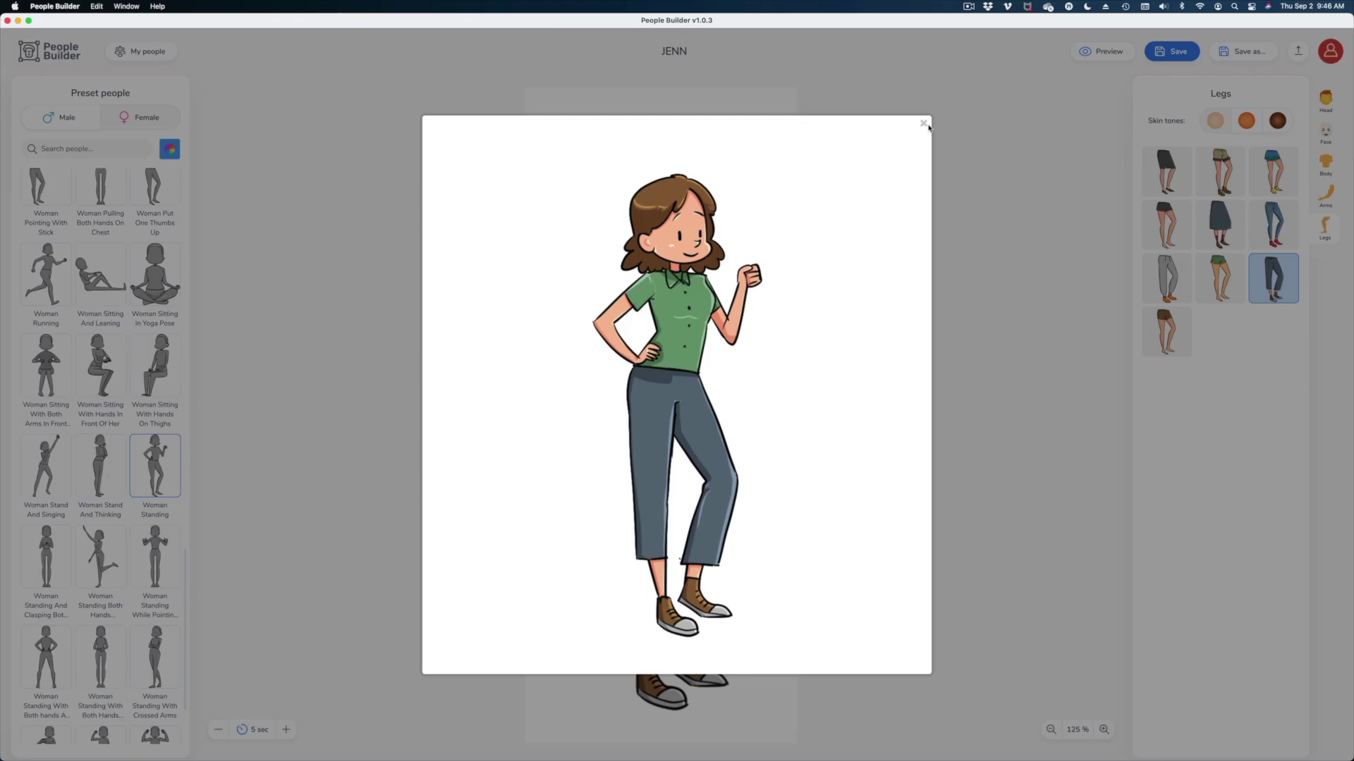
click(924, 124)
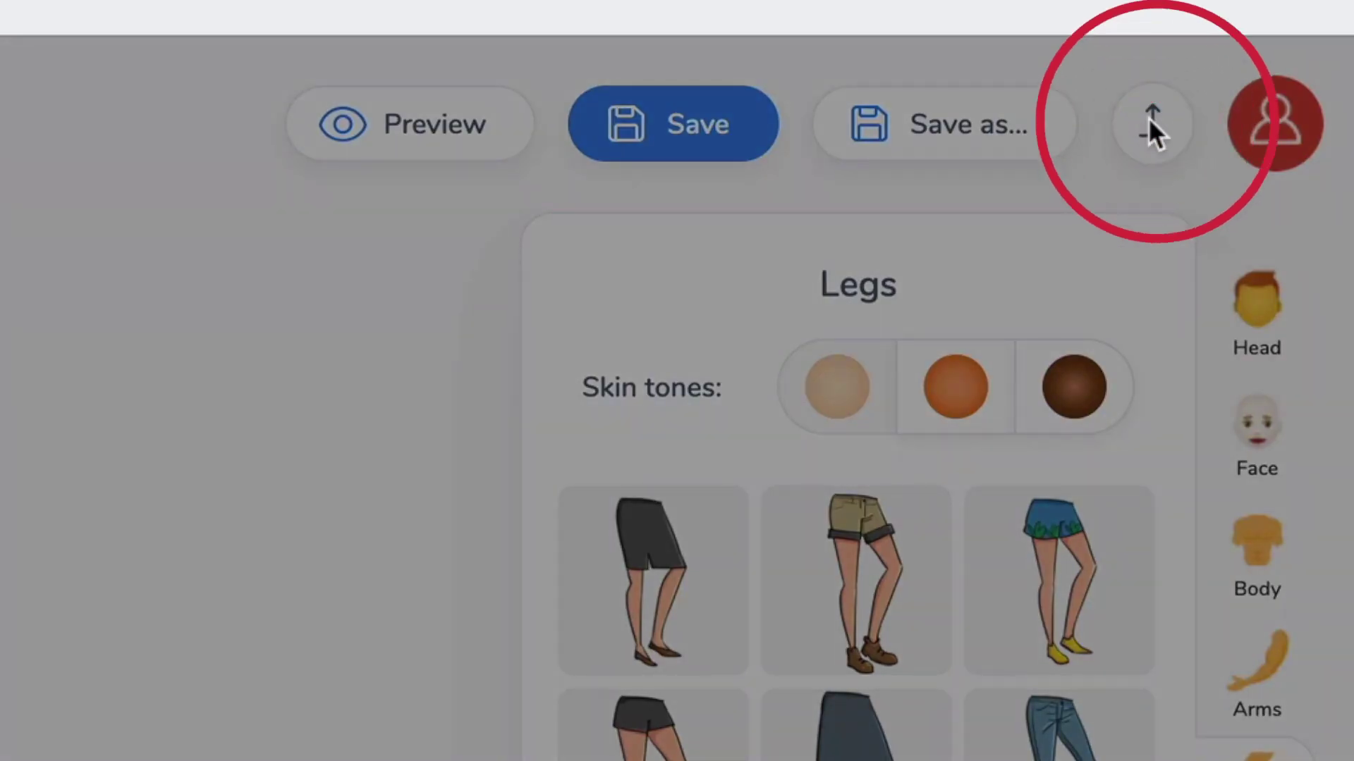
Export JENN as JENN.das to the Desktop
click(1148, 117)
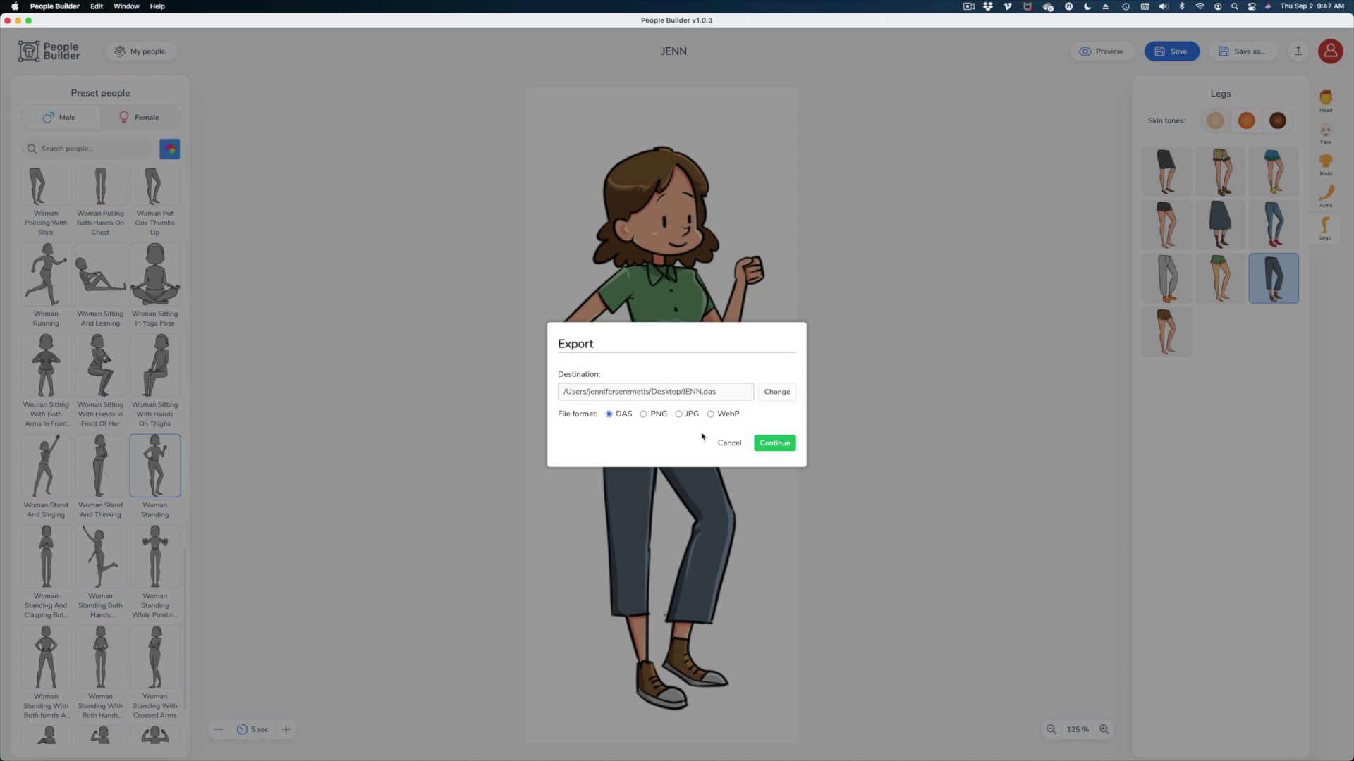
click(788, 441)
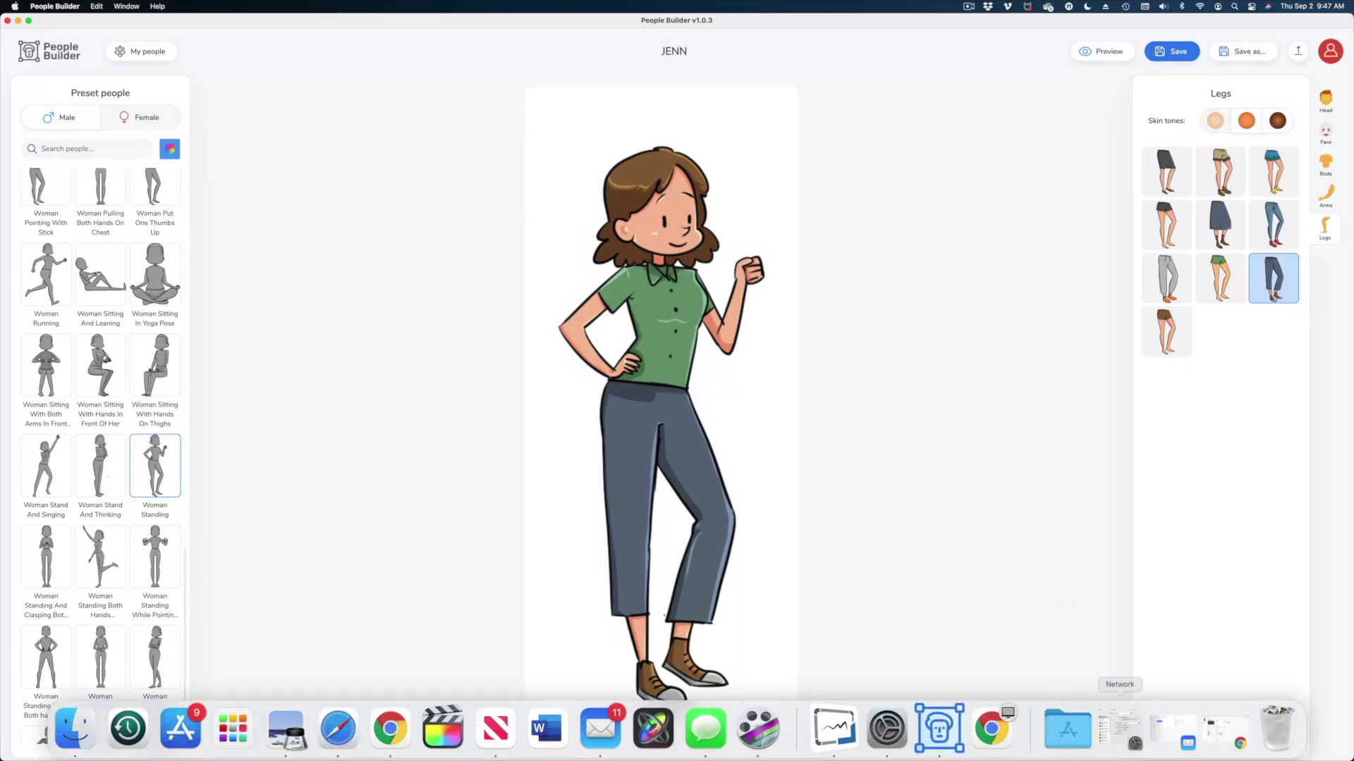
In Doodly, create a 1080p Glassboard video titled 'PEOPLE BUILDER'
click(846, 724)
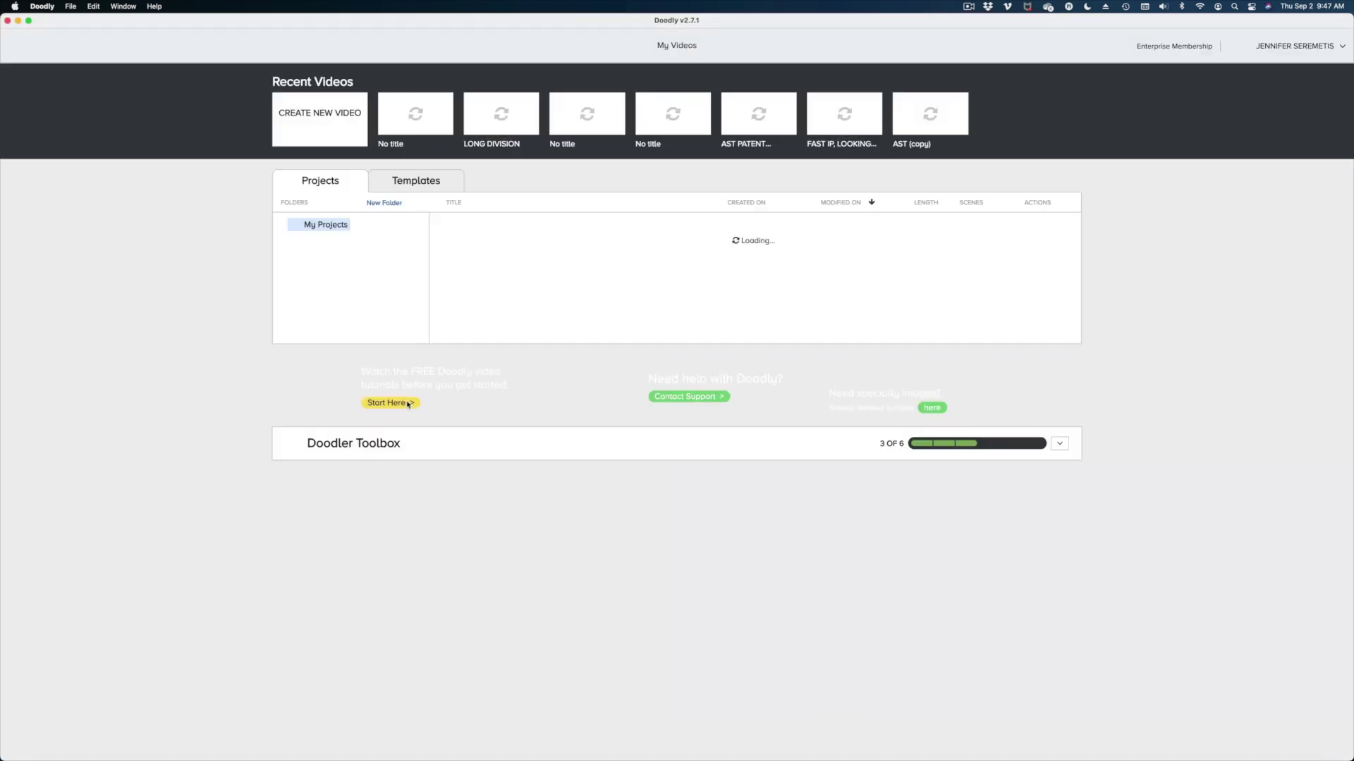
click(327, 118)
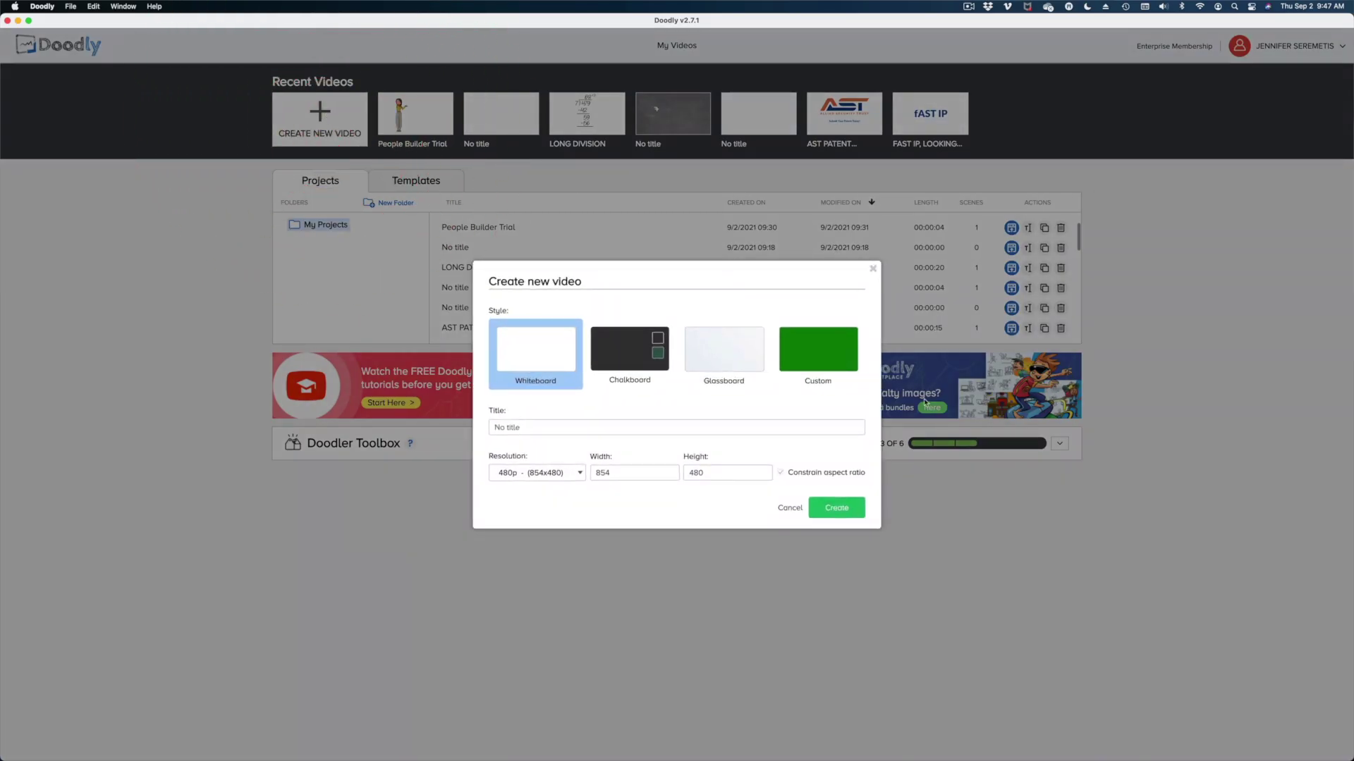
click(724, 349)
click(536, 472)
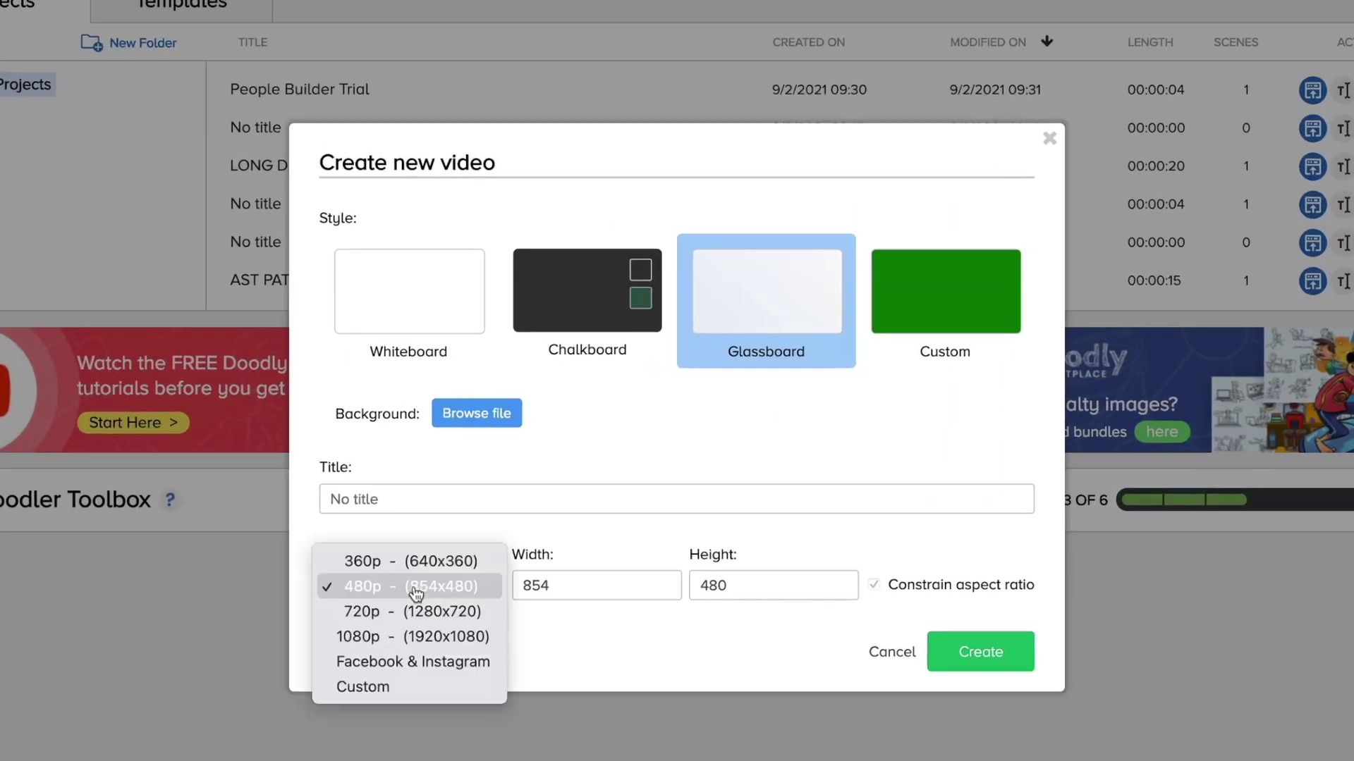
click(427, 638)
click(557, 502)
text(PEOPLE BUILDER)
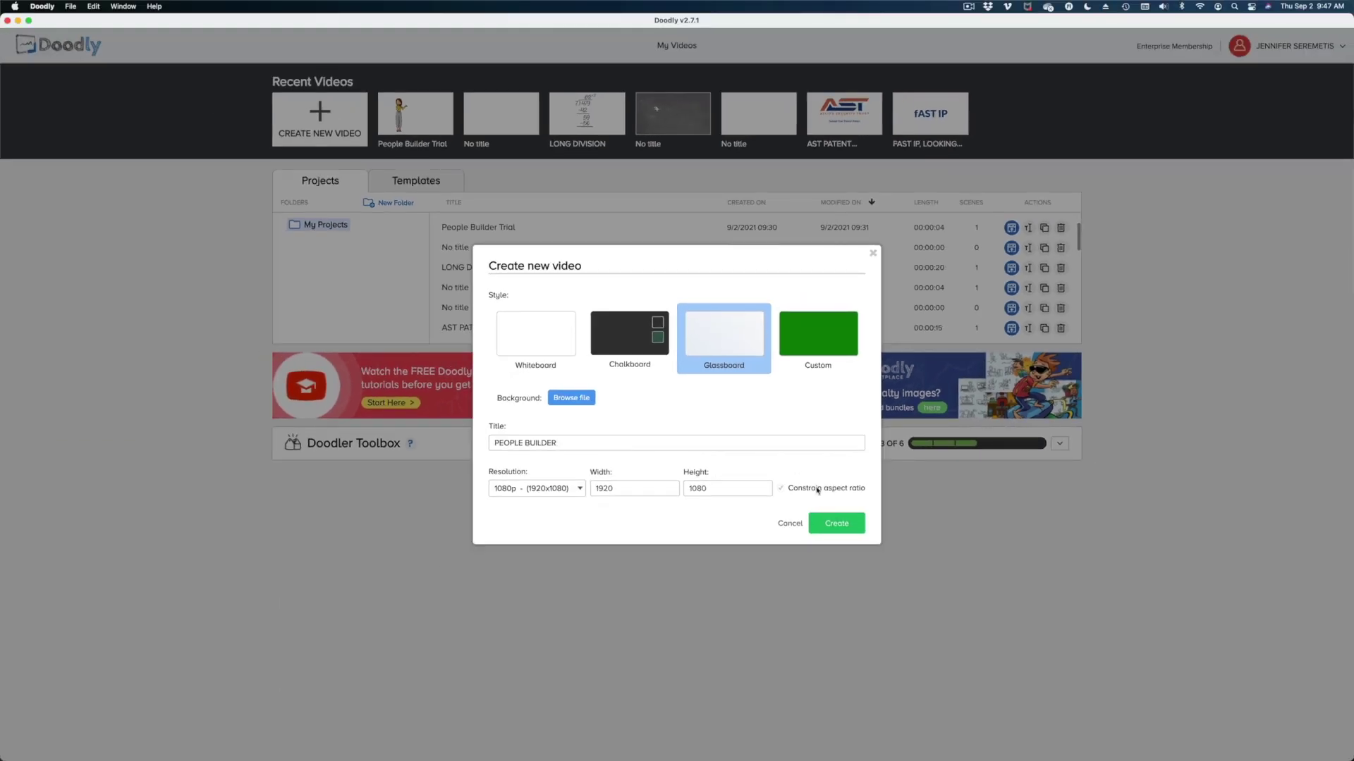
click(837, 523)
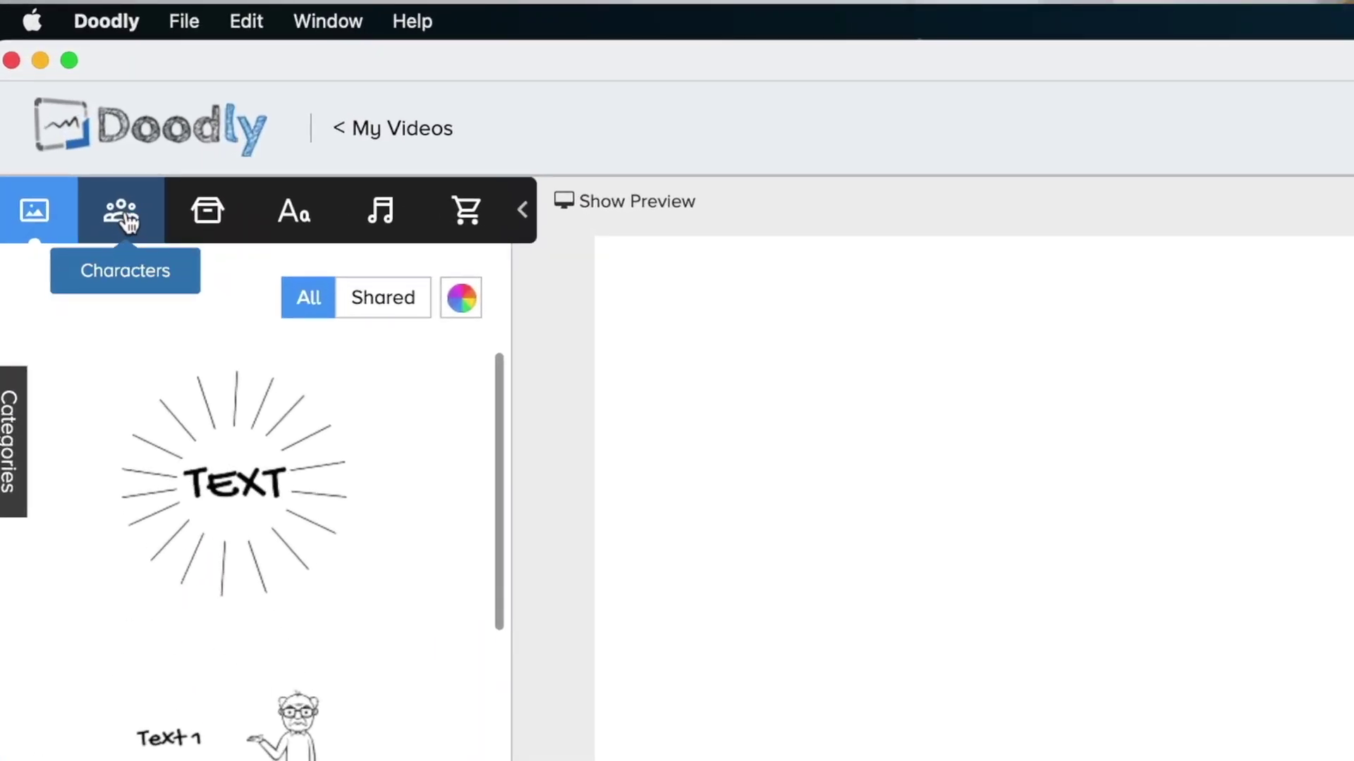
Add Jenn.das from disk as a new custom character in the Characters library
click(128, 223)
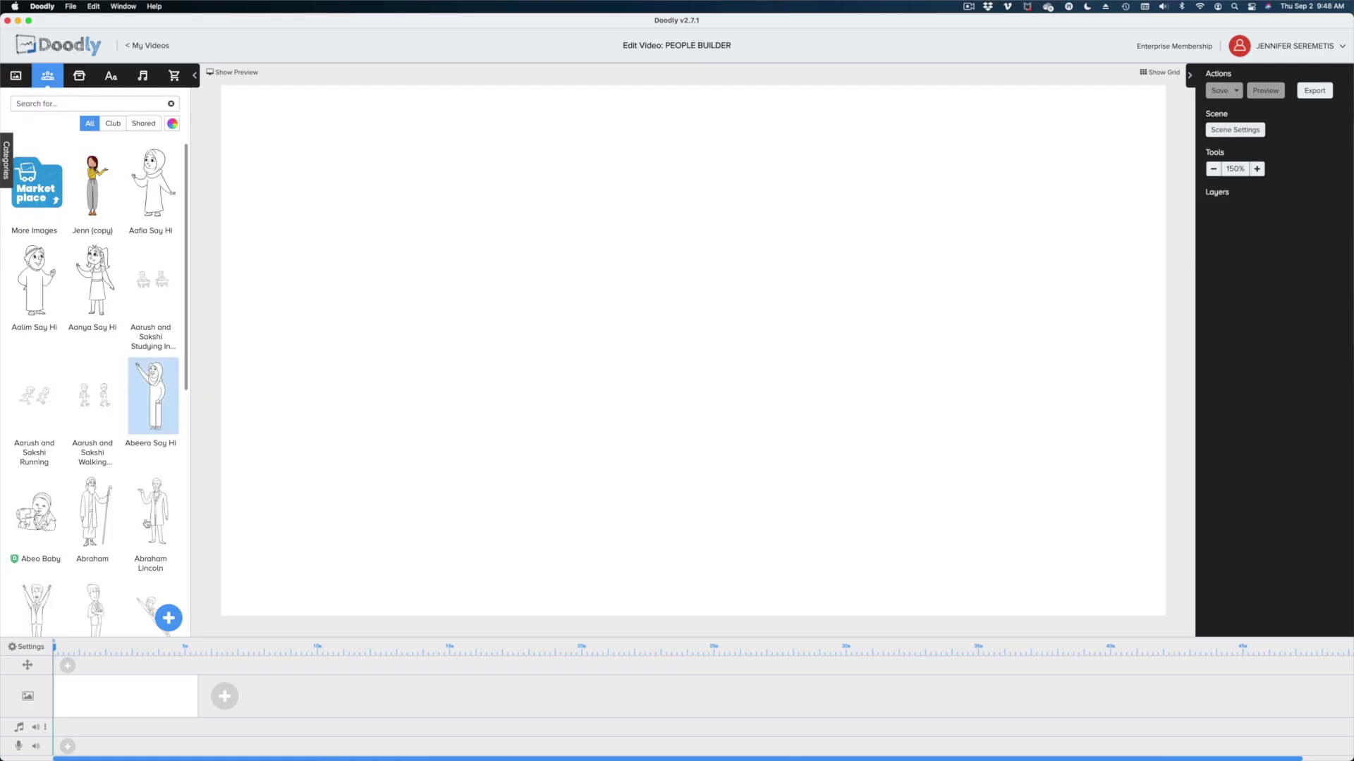
click(169, 620)
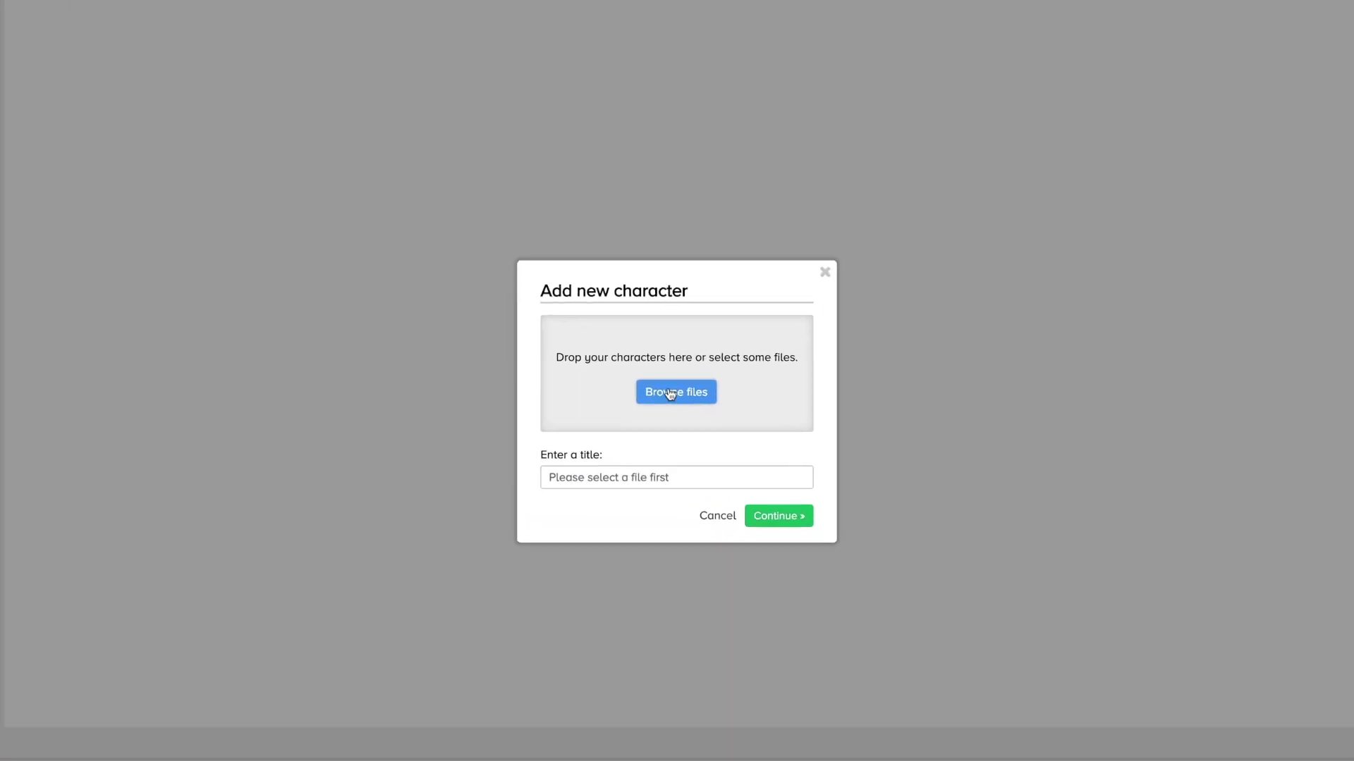
click(669, 393)
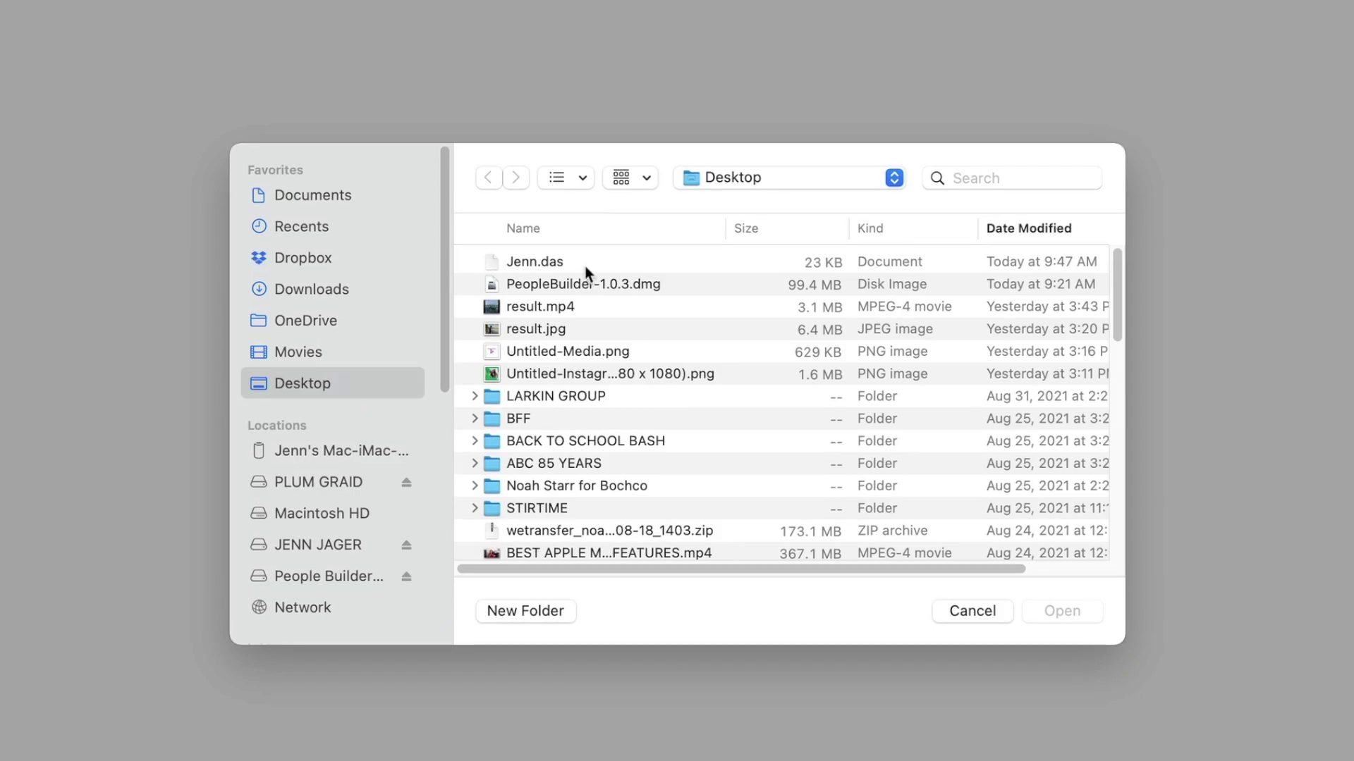
click(640, 267)
click(1061, 611)
click(822, 628)
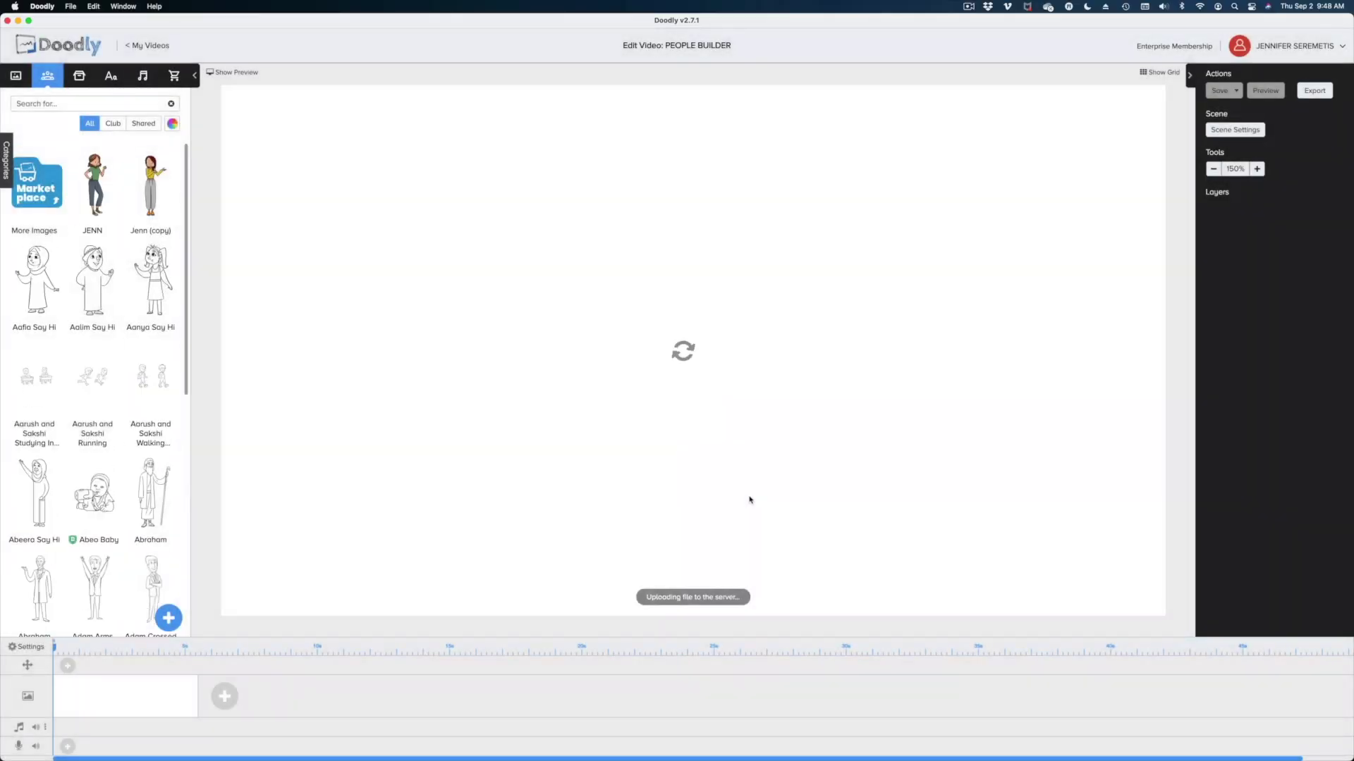
Enlarge JENN on the scene and reposition it up and to the left
click(719, 370)
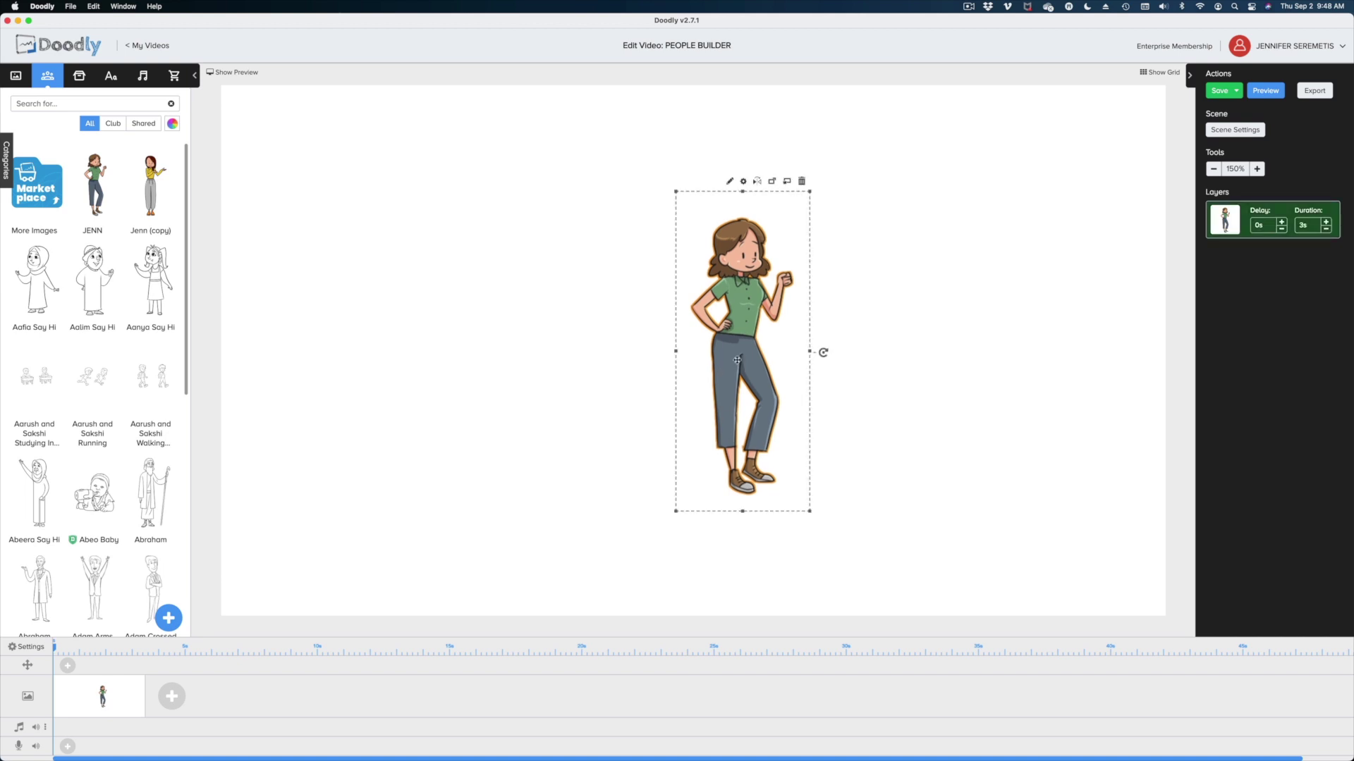
drag(734, 359, 722, 355)
drag(797, 507, 837, 601)
drag(760, 455, 705, 430)
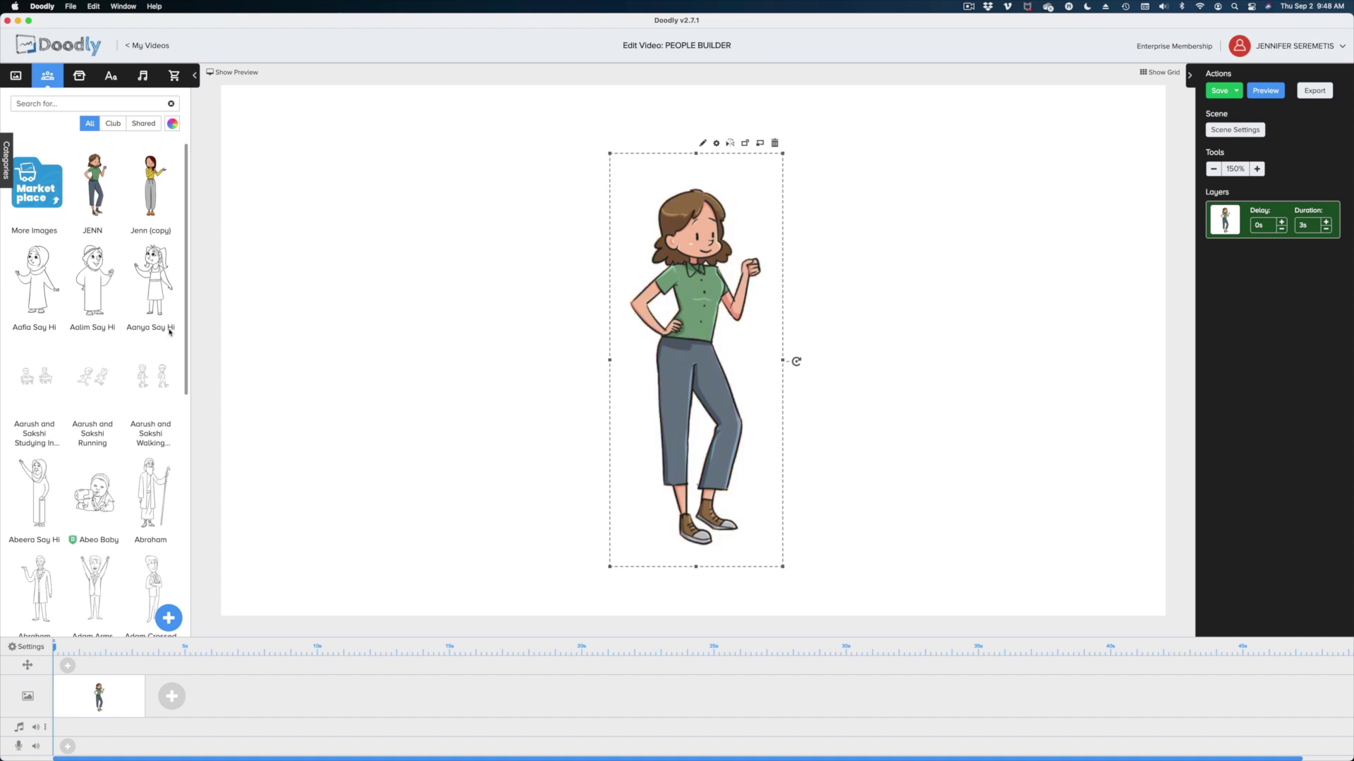
scroll(95, 412, down, 6)
scroll(96, 412, down, 8)
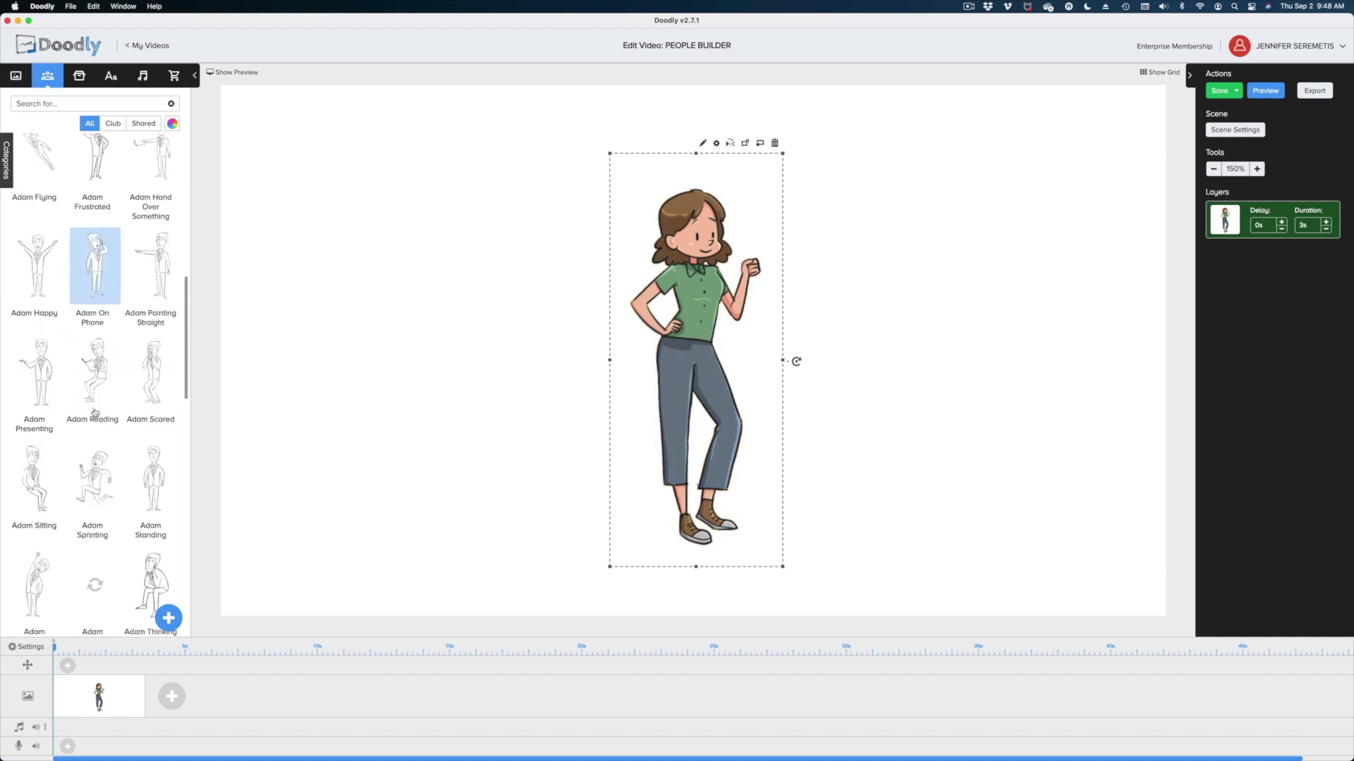